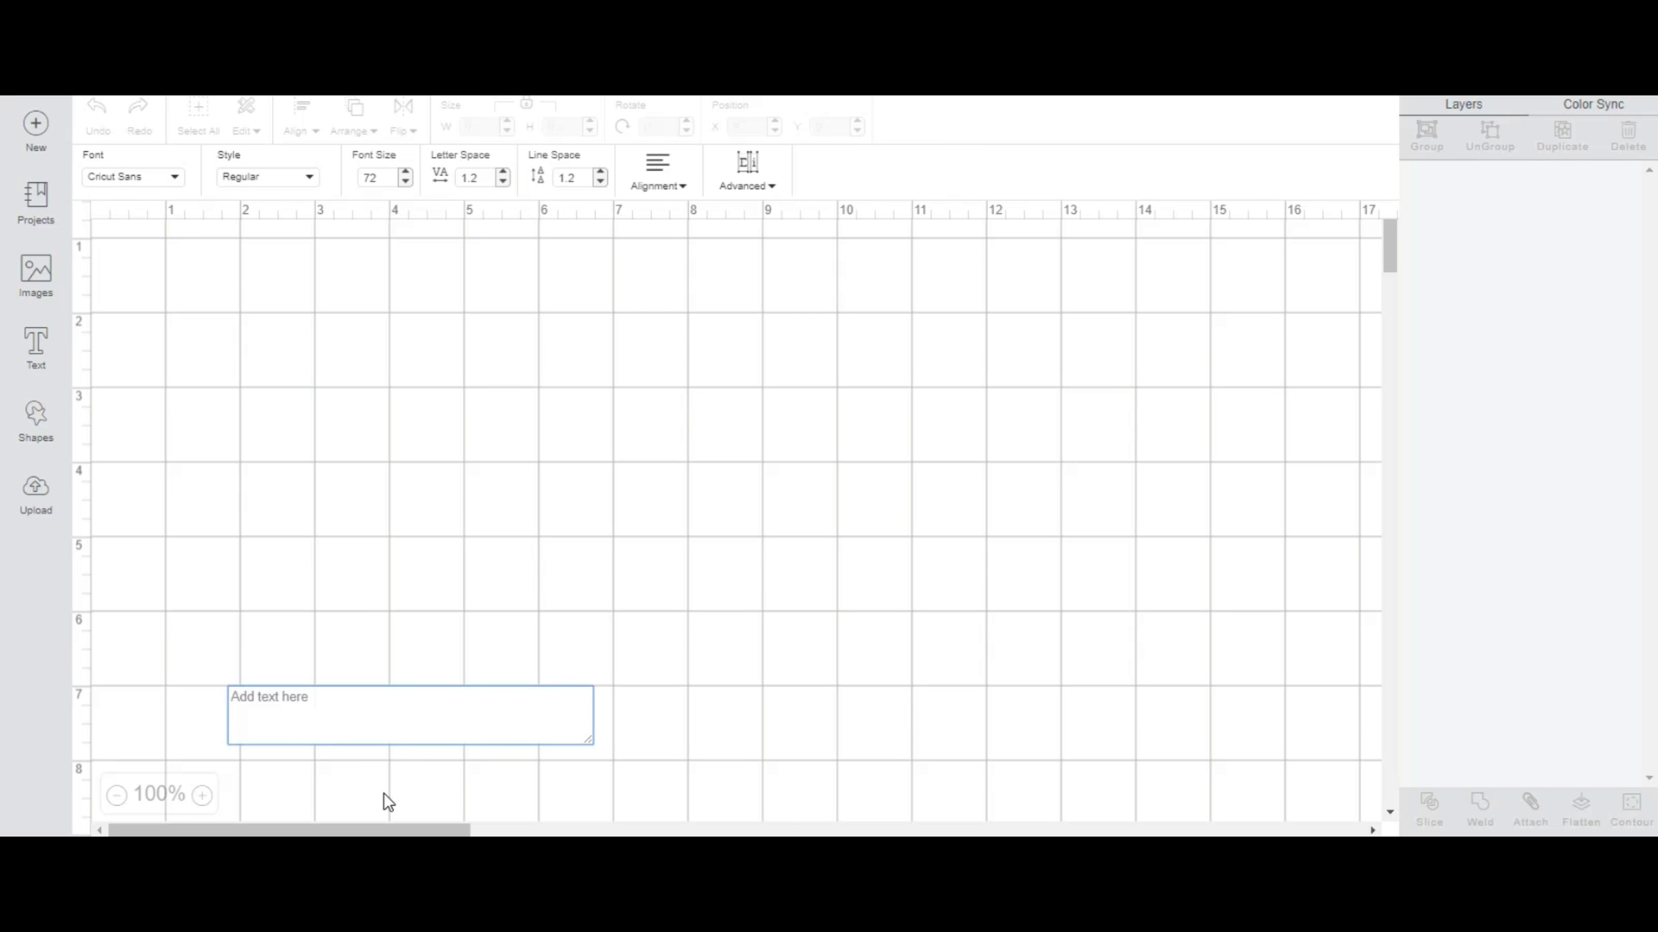
text(Cricut)
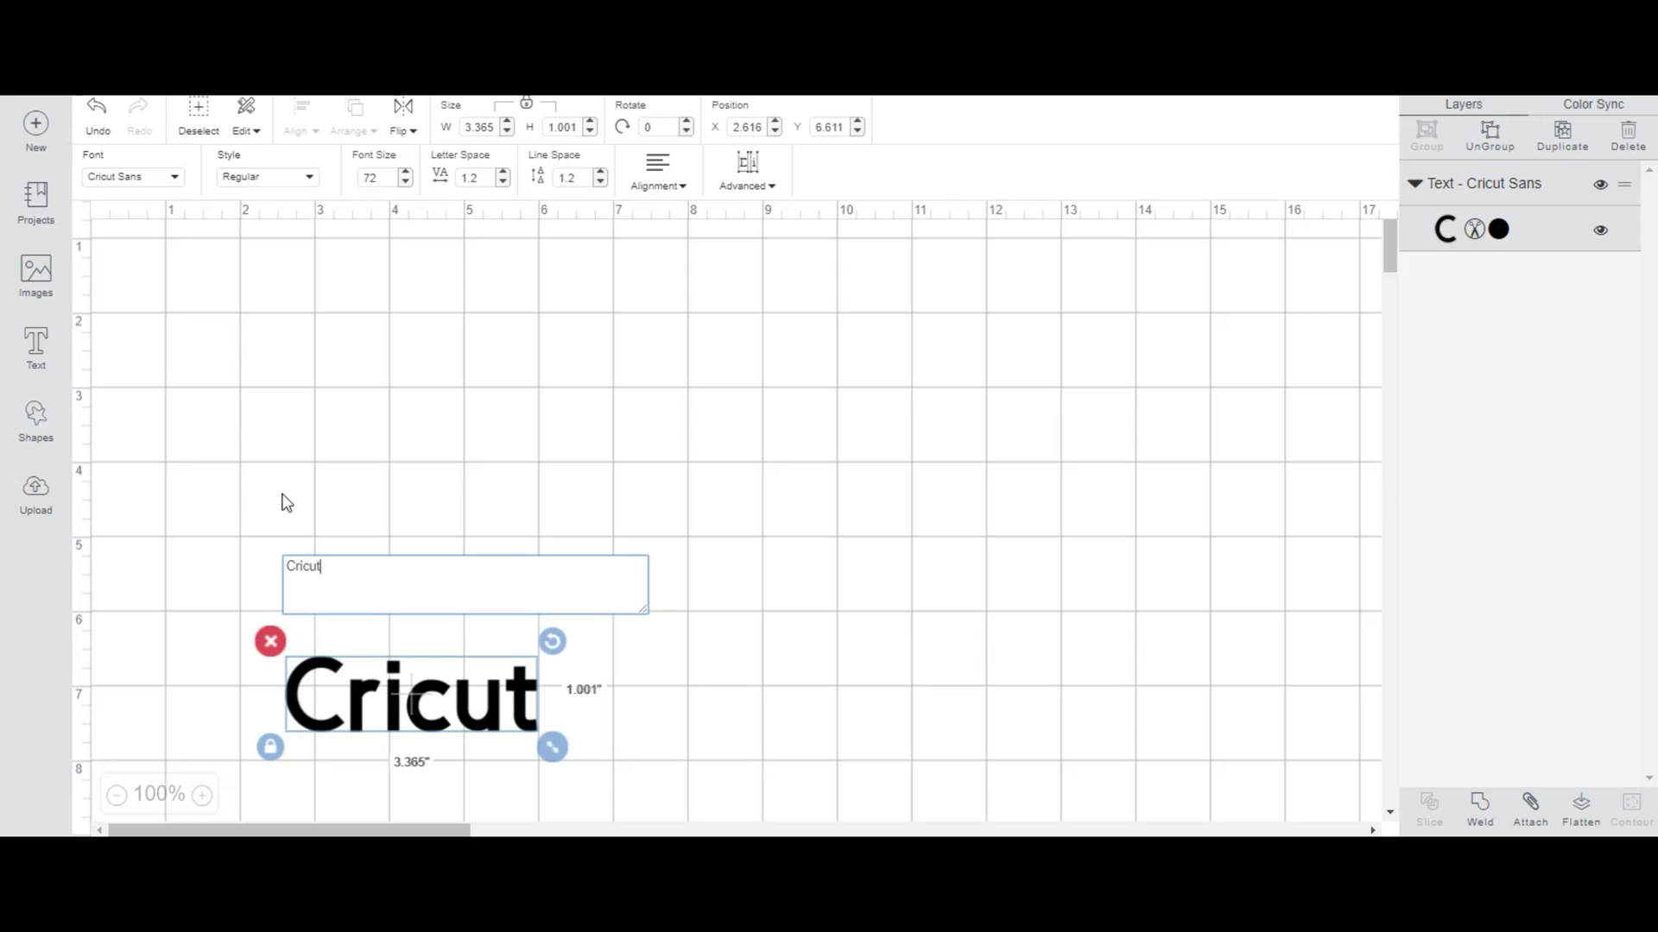
Apply the Magnolia Sky font to the 'Cricut' text and move it up the canvas.
click(169, 177)
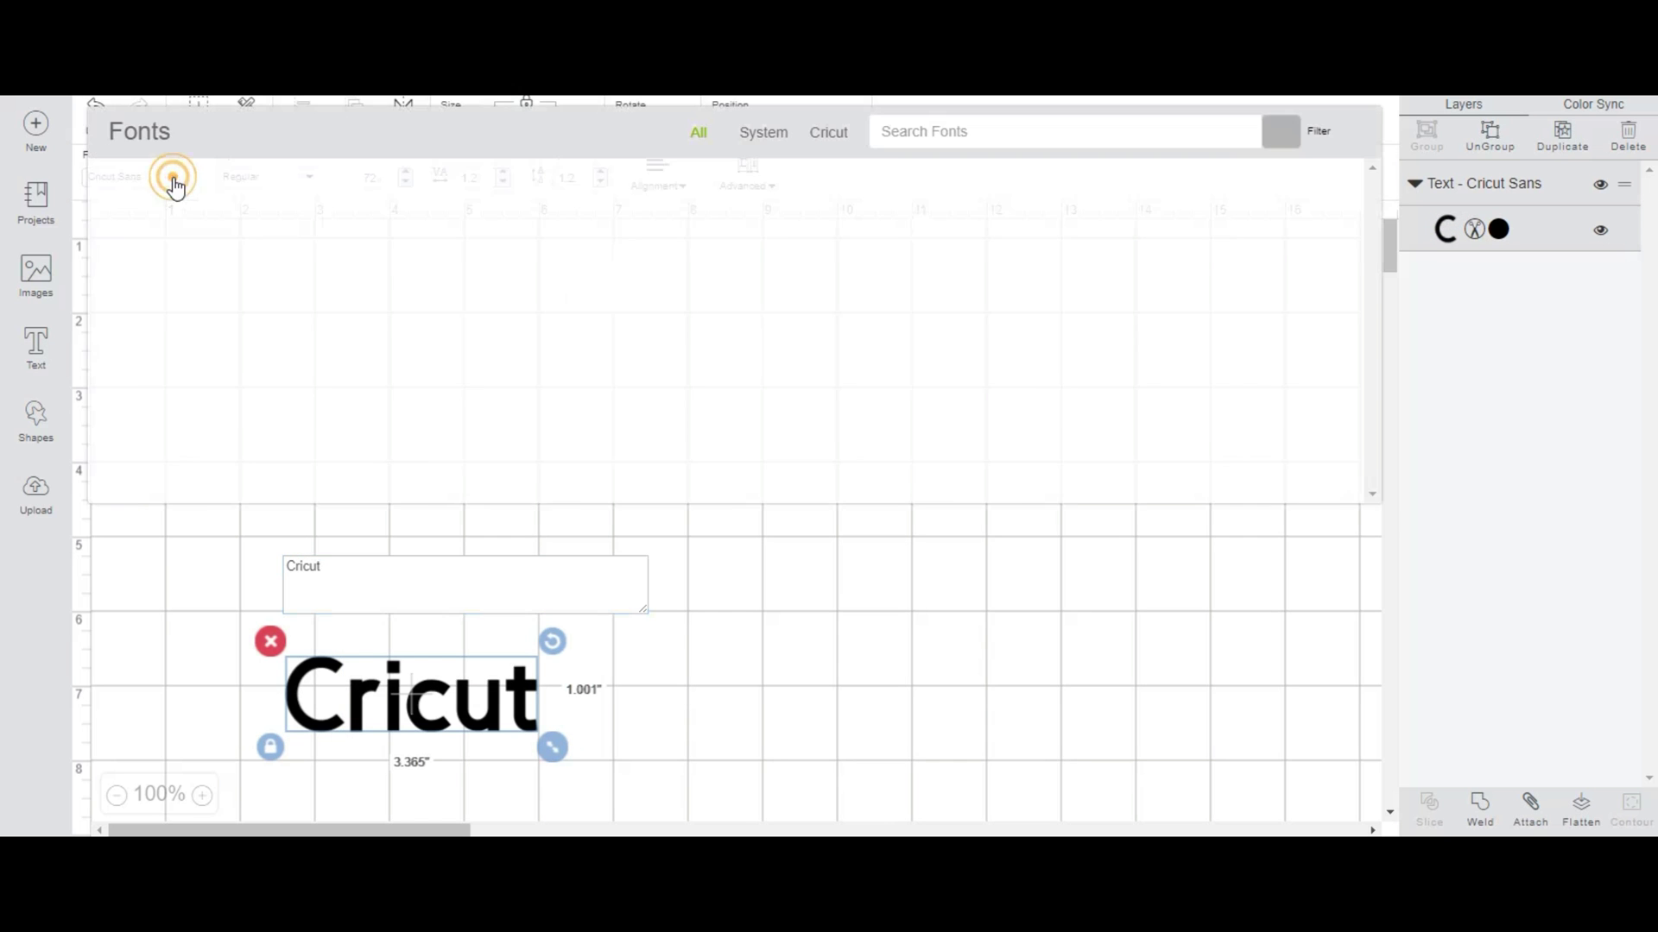
click(928, 132)
text(ma)
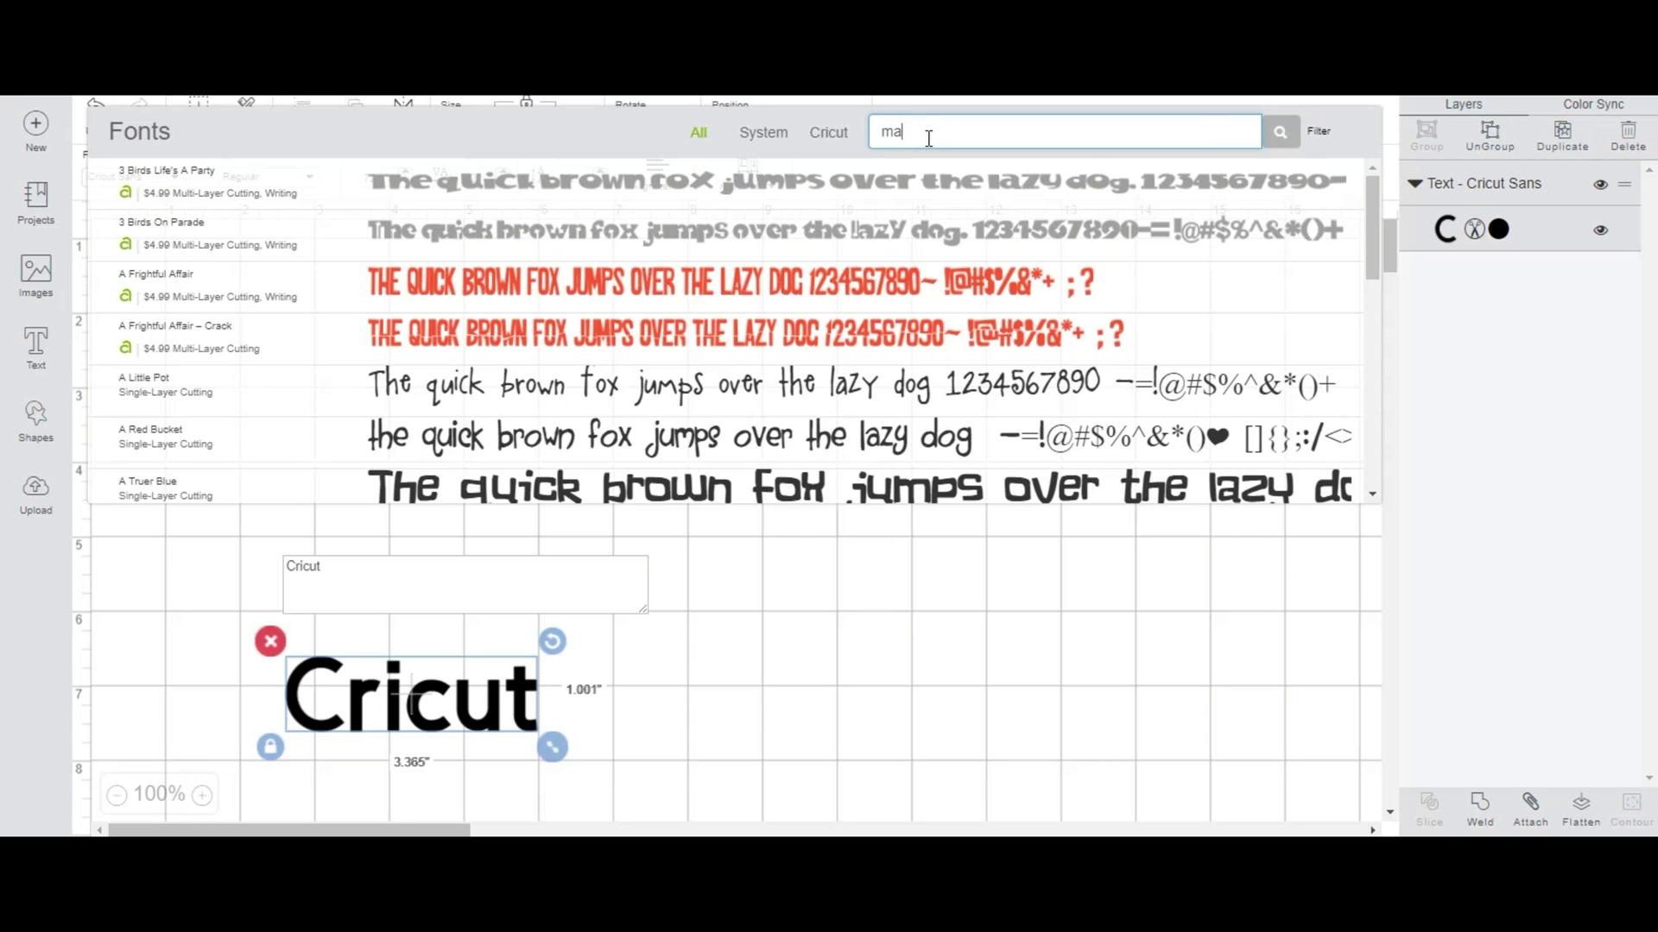
text(gnoli)
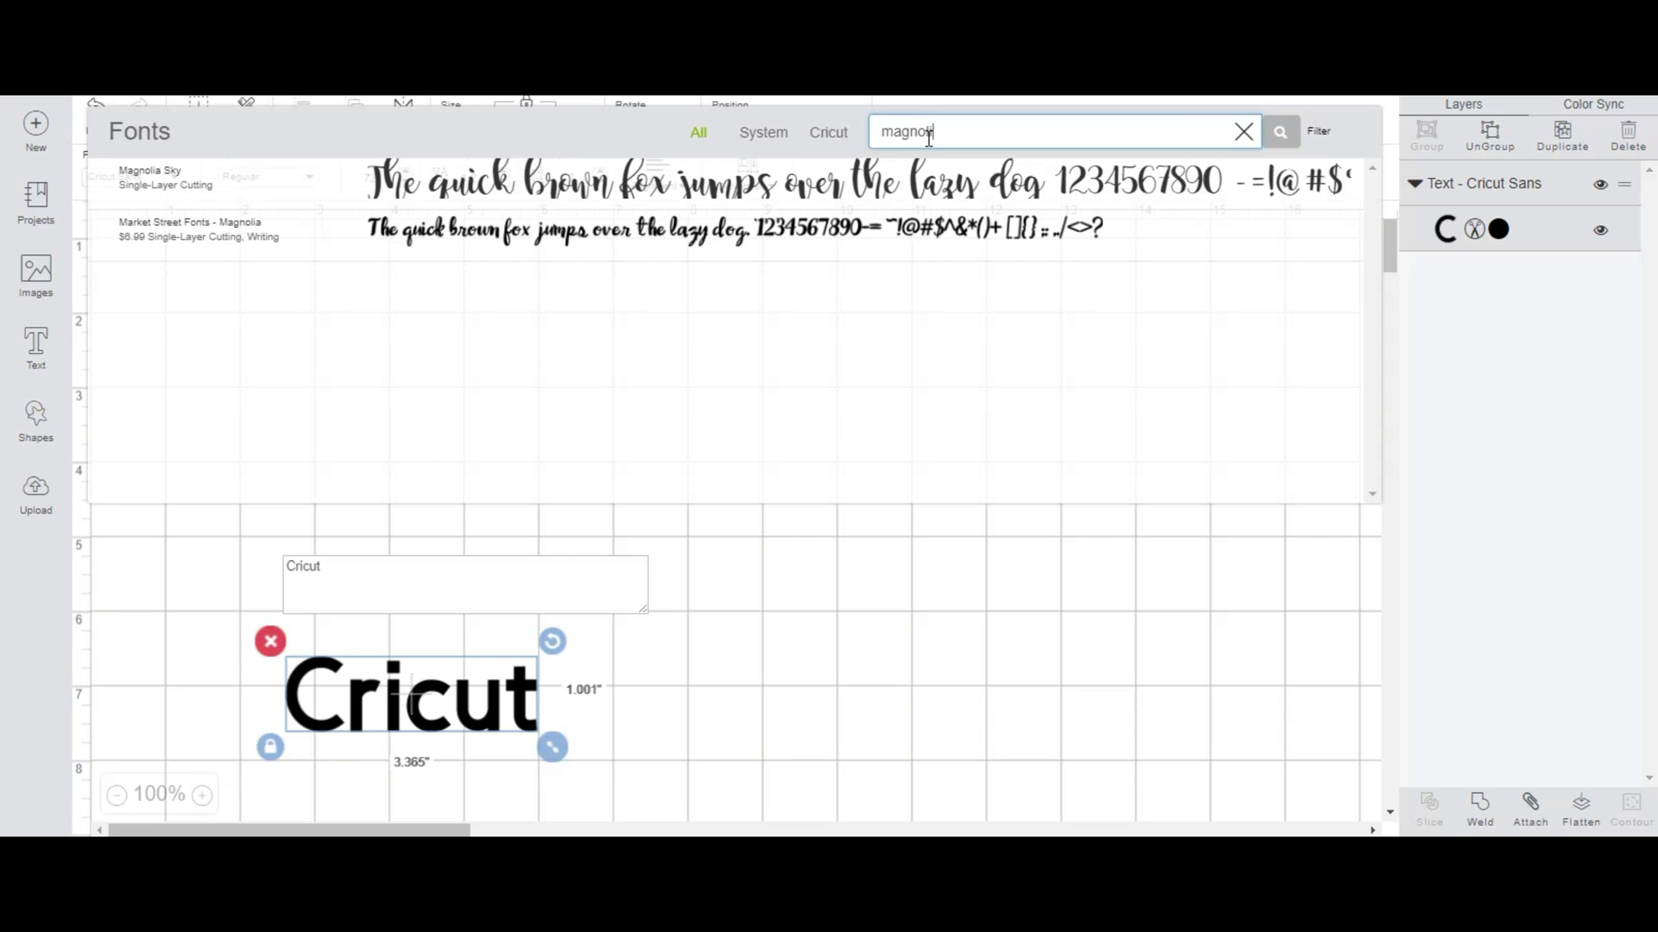
click(149, 177)
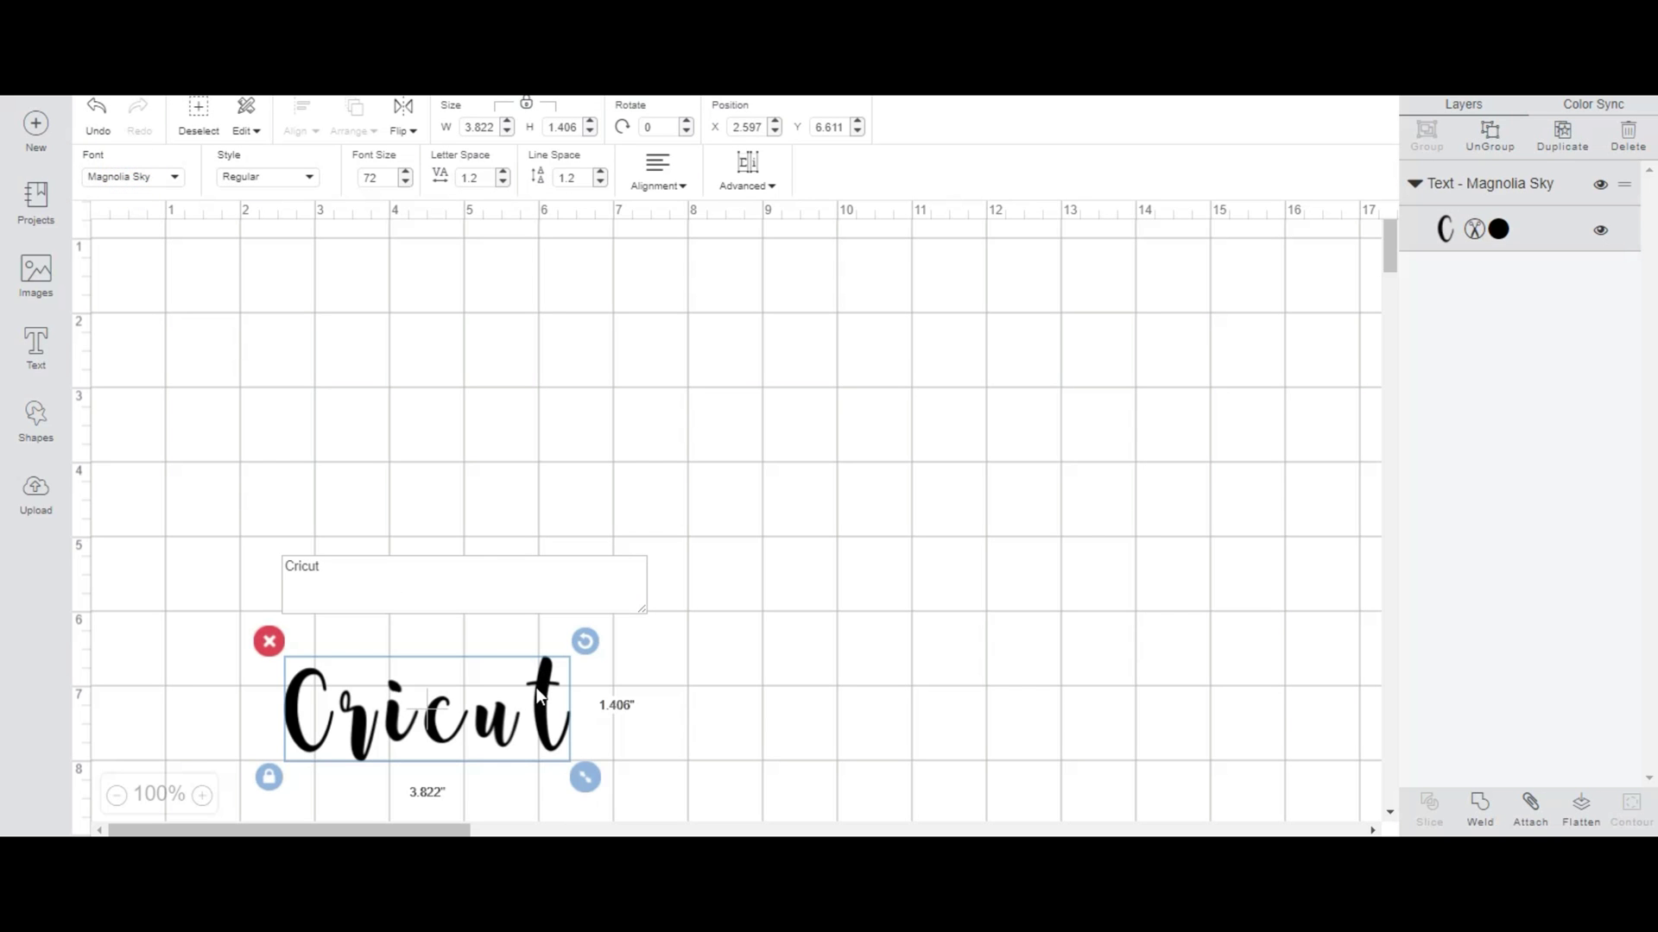
drag(550, 682, 720, 359)
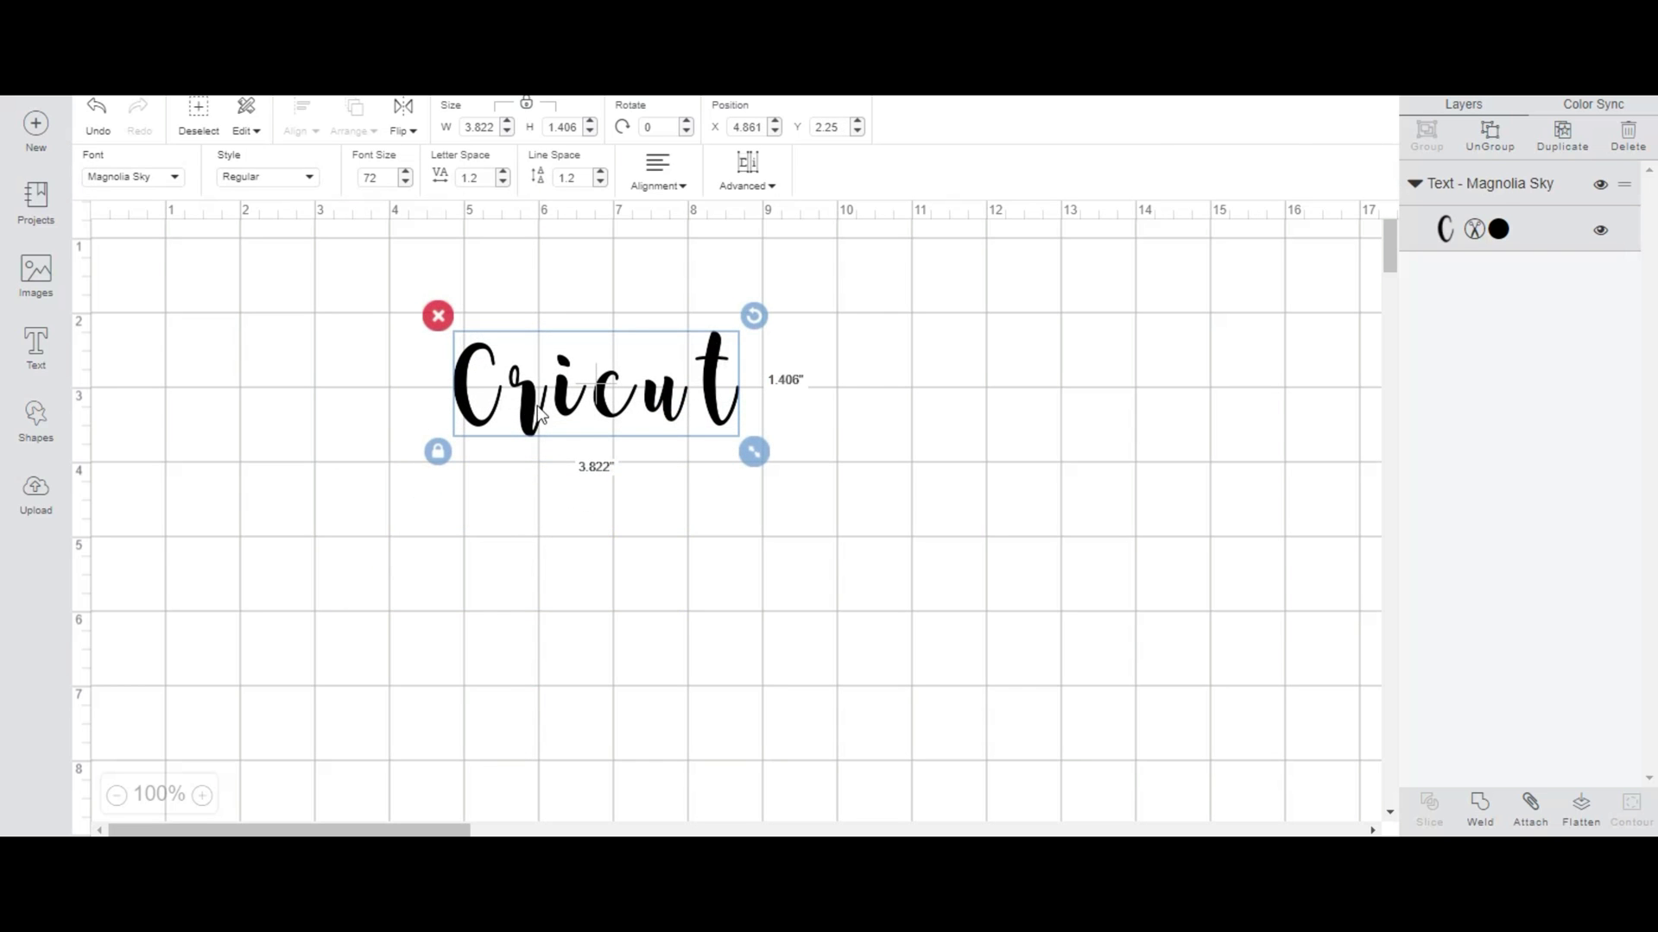
Set the text's font size to 200 and shift it up and left.
double_click(372, 178)
text(200)
key(Return)
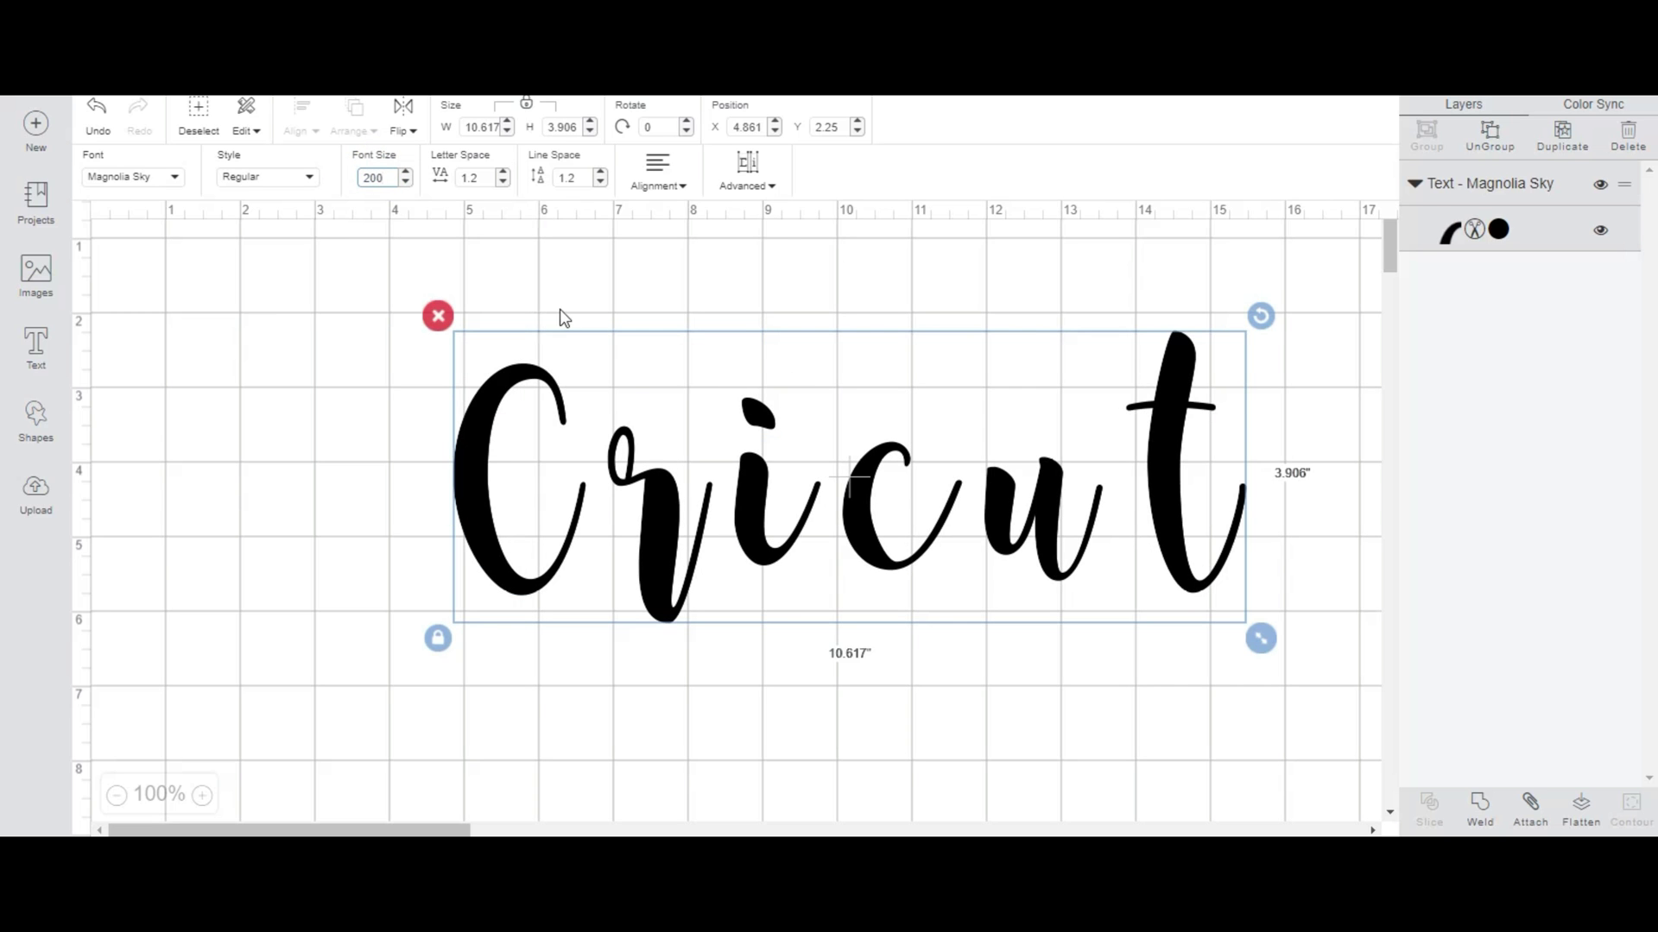
drag(655, 514, 584, 479)
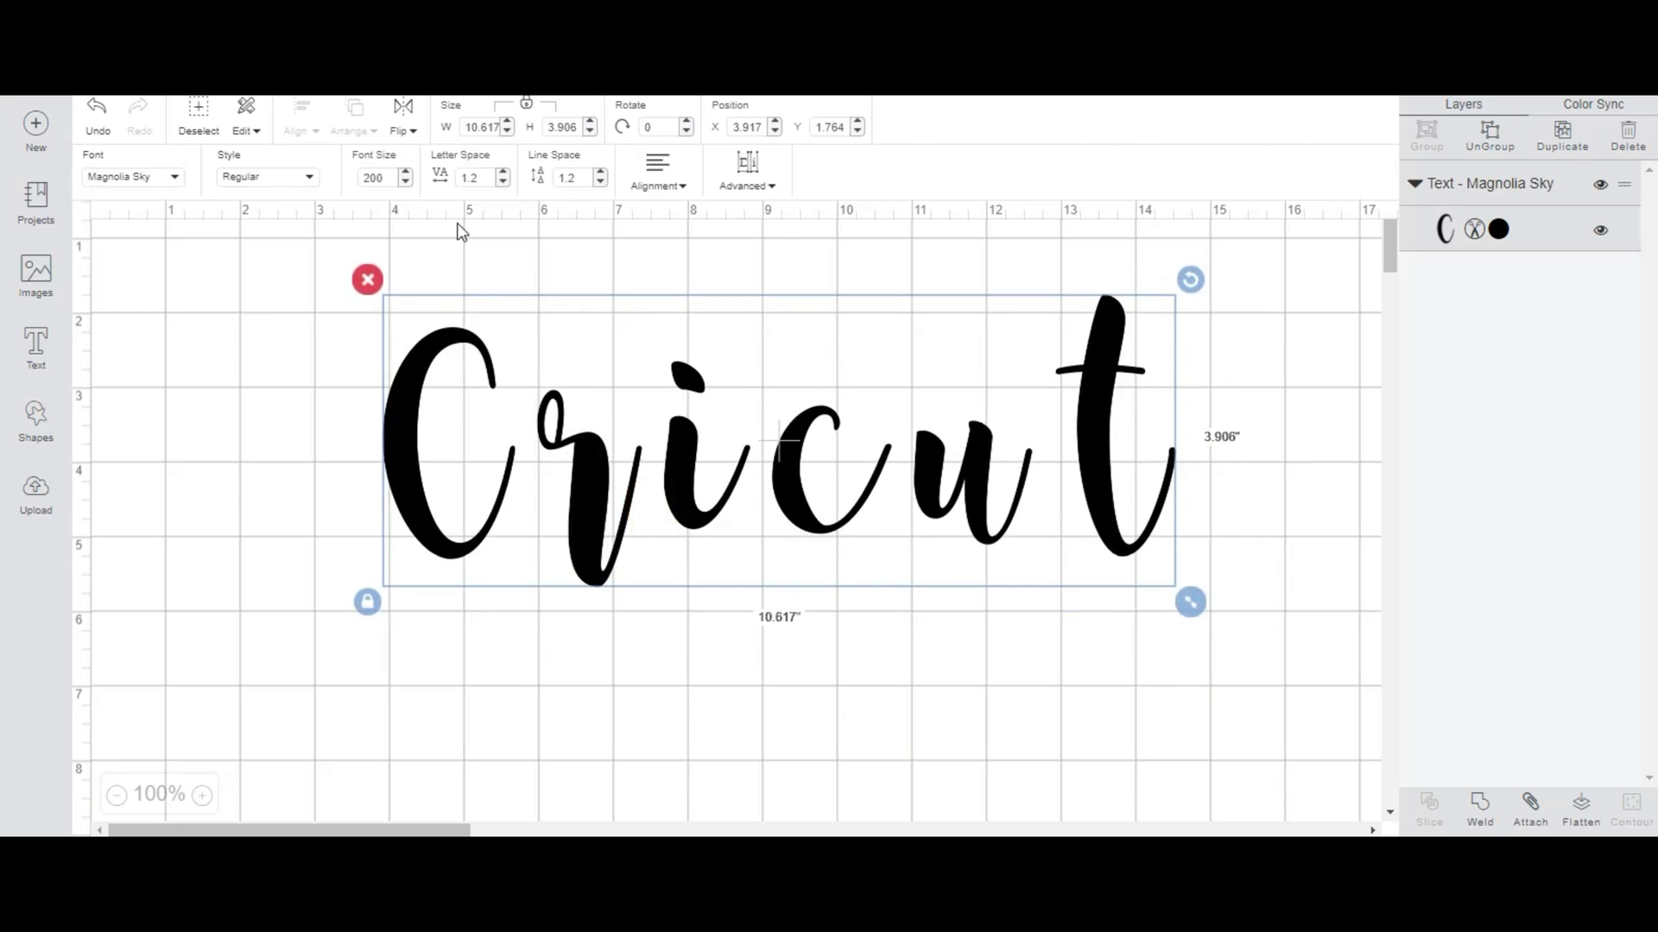
Reduce the letter spacing step by step down toward zero.
click(502, 182)
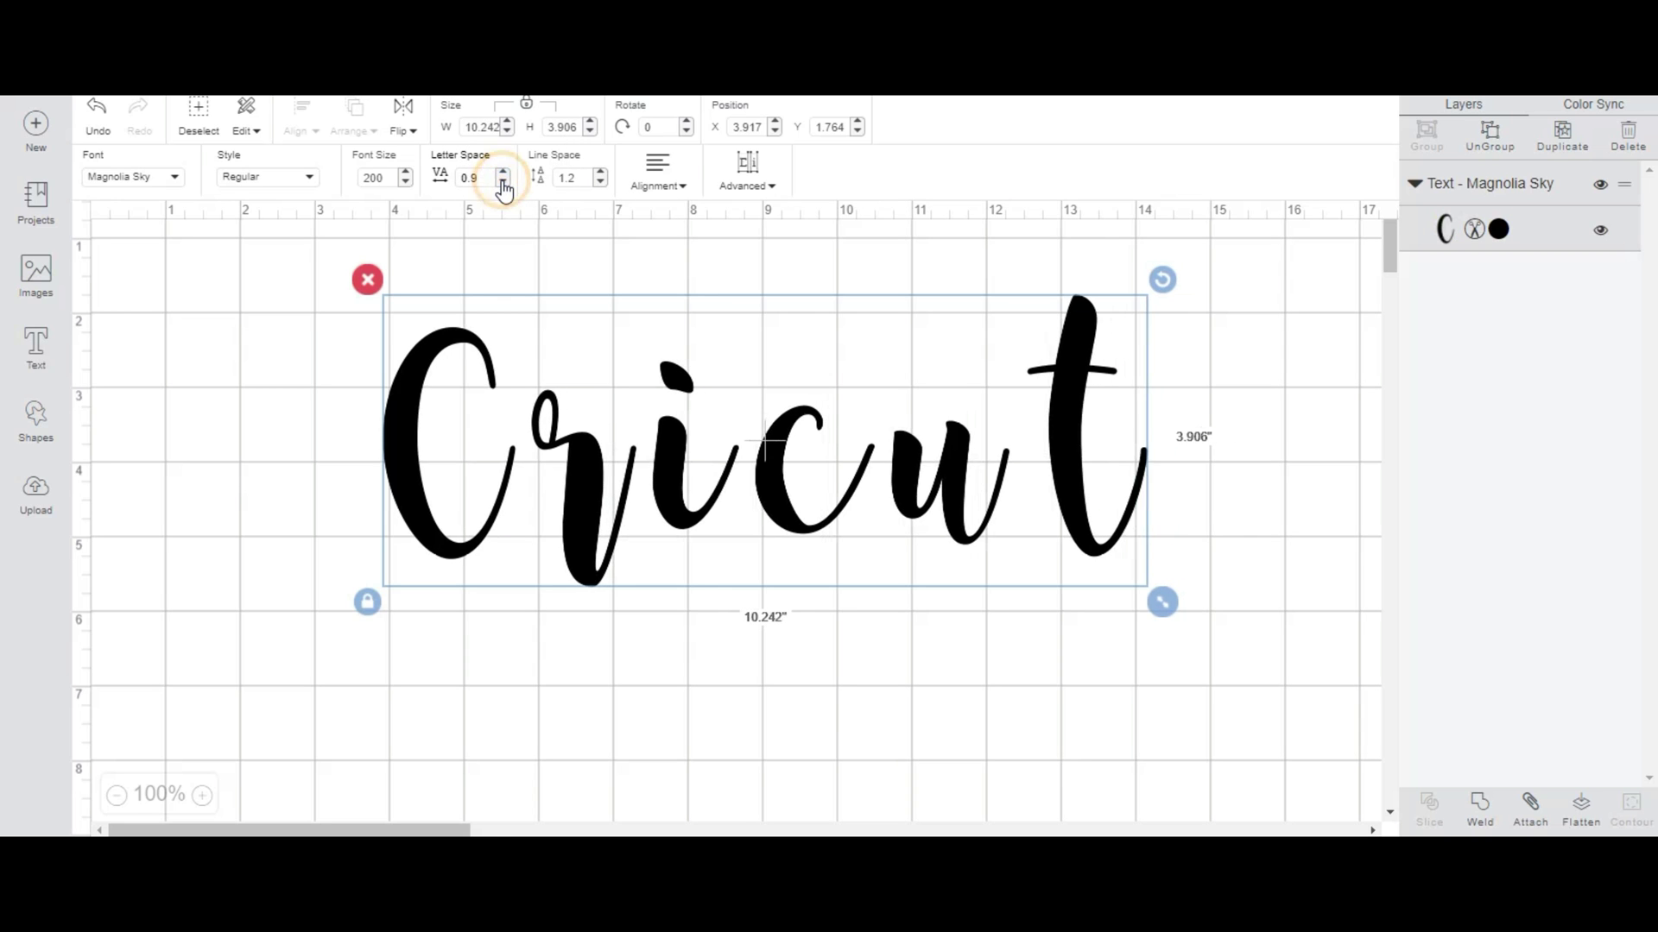
click(502, 183)
click(503, 183)
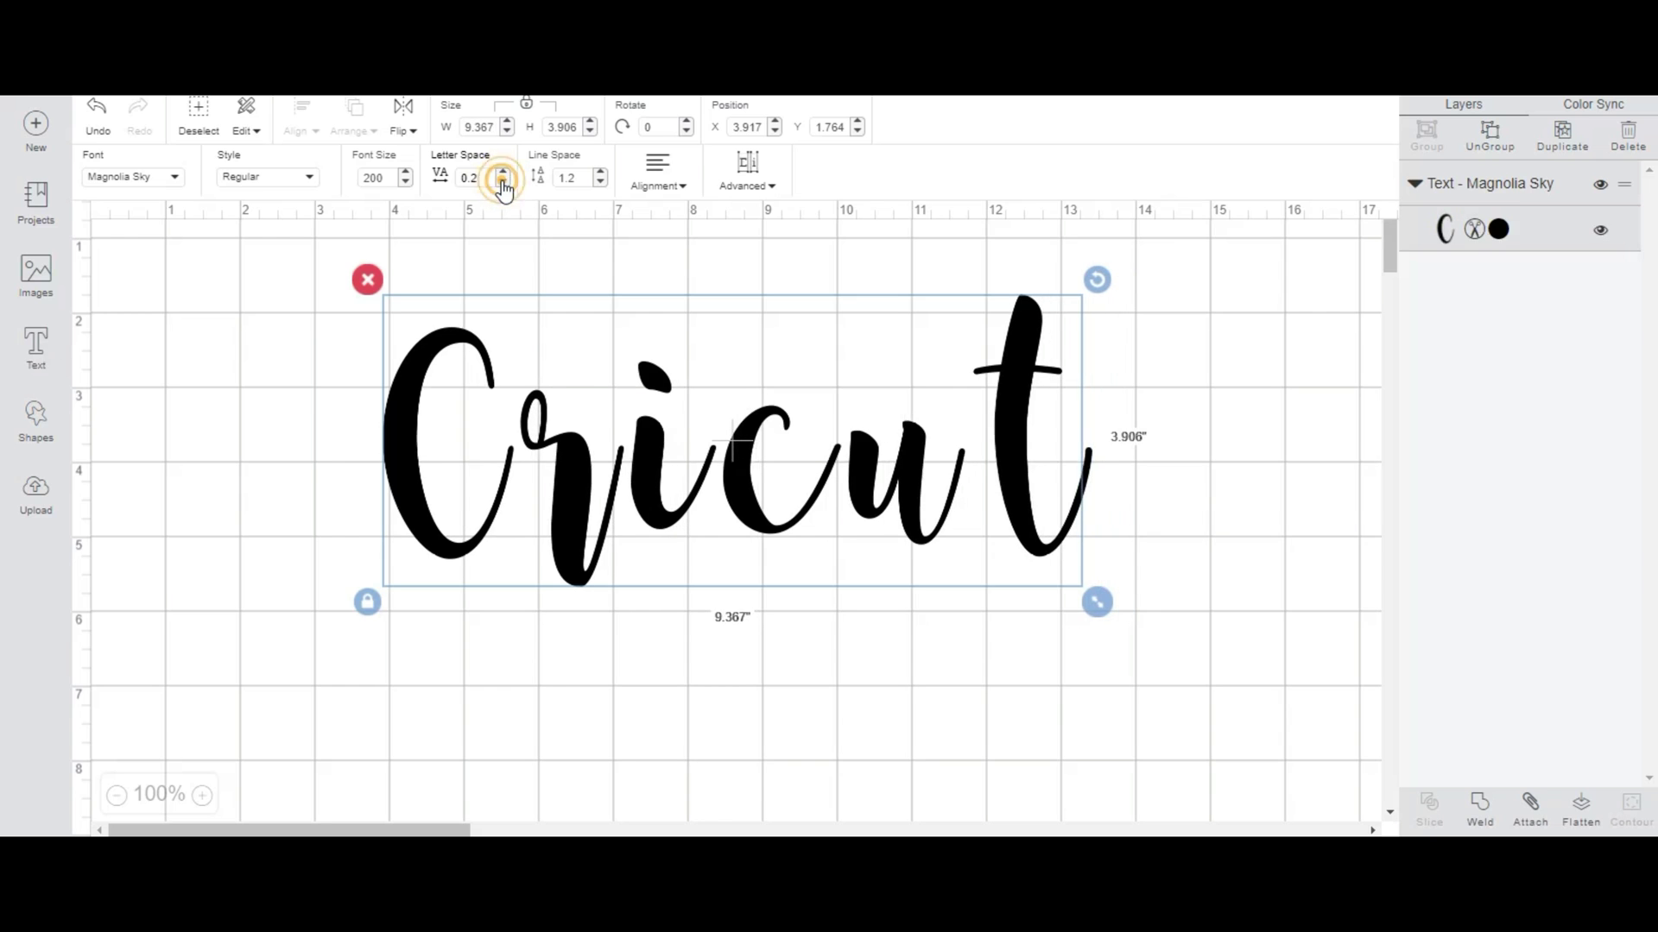
click(503, 182)
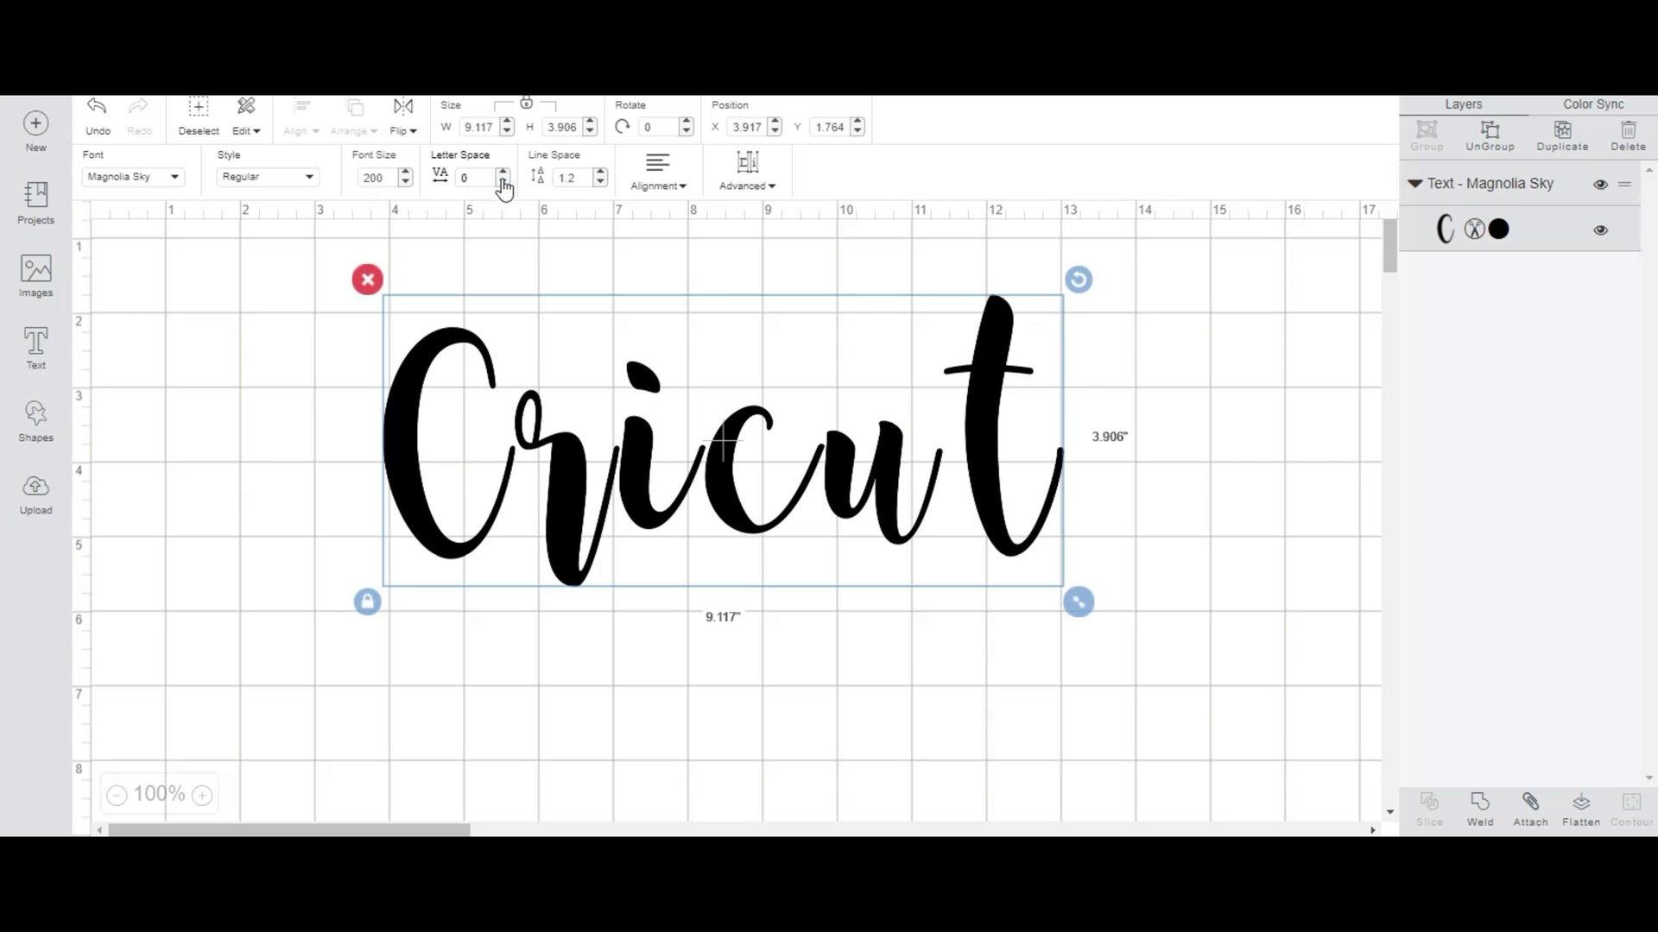
Undo the spacing changes back to the original 1.2 and reselect the text.
click(98, 119)
click(99, 120)
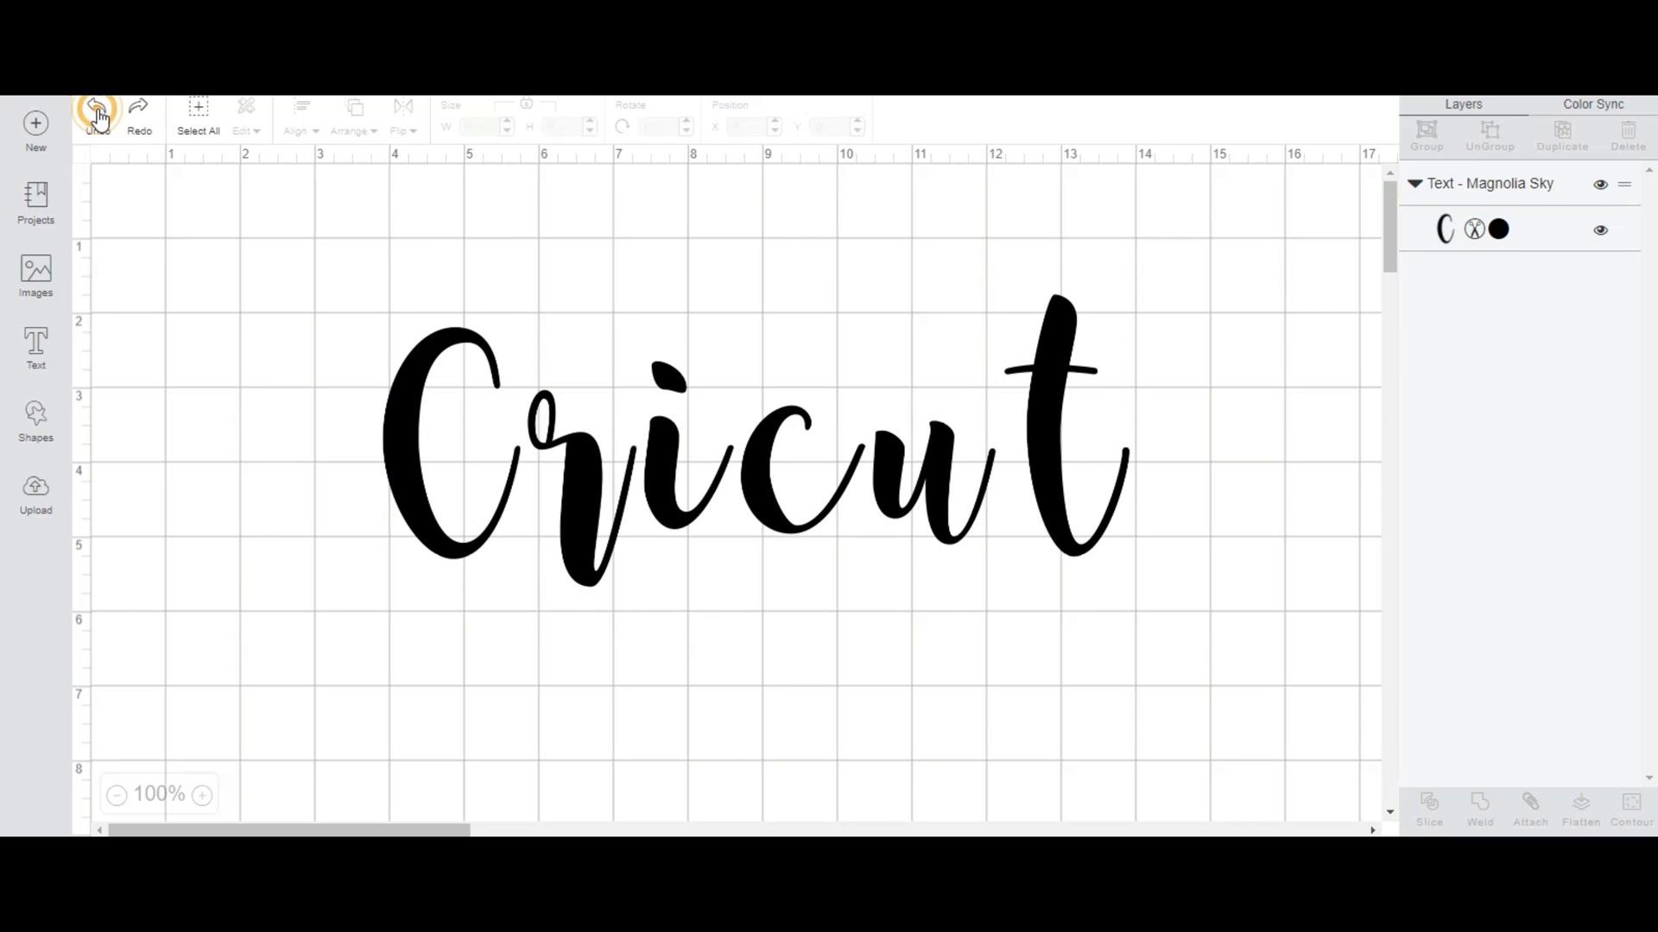
click(98, 120)
click(98, 119)
click(99, 119)
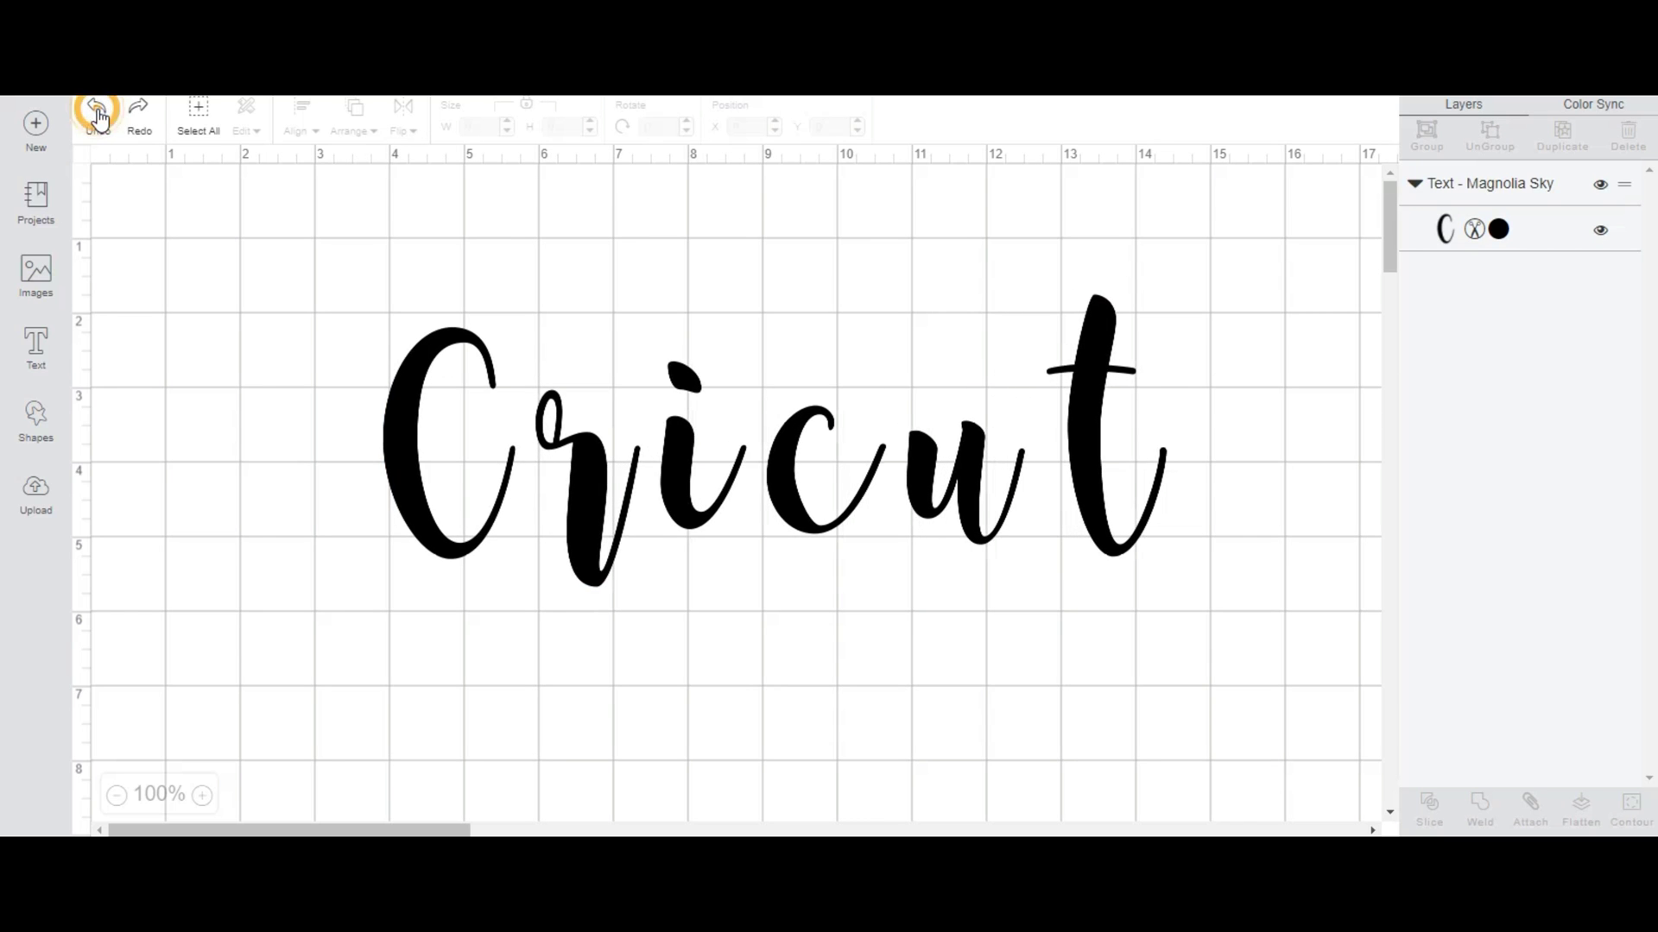
click(99, 119)
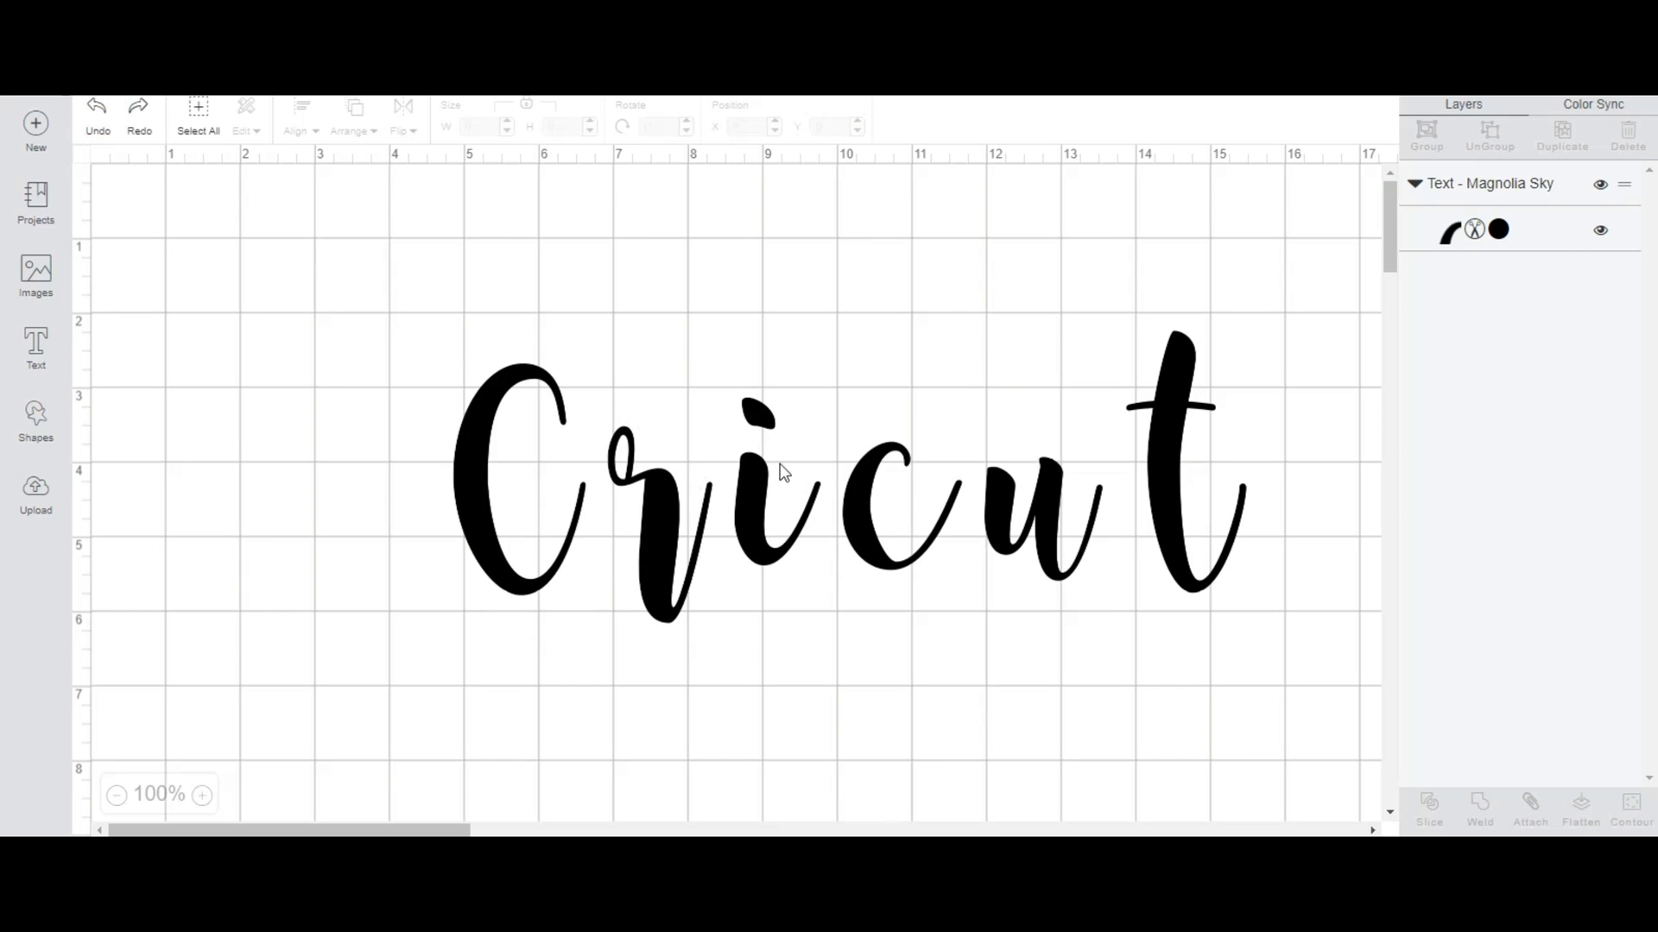
click(743, 472)
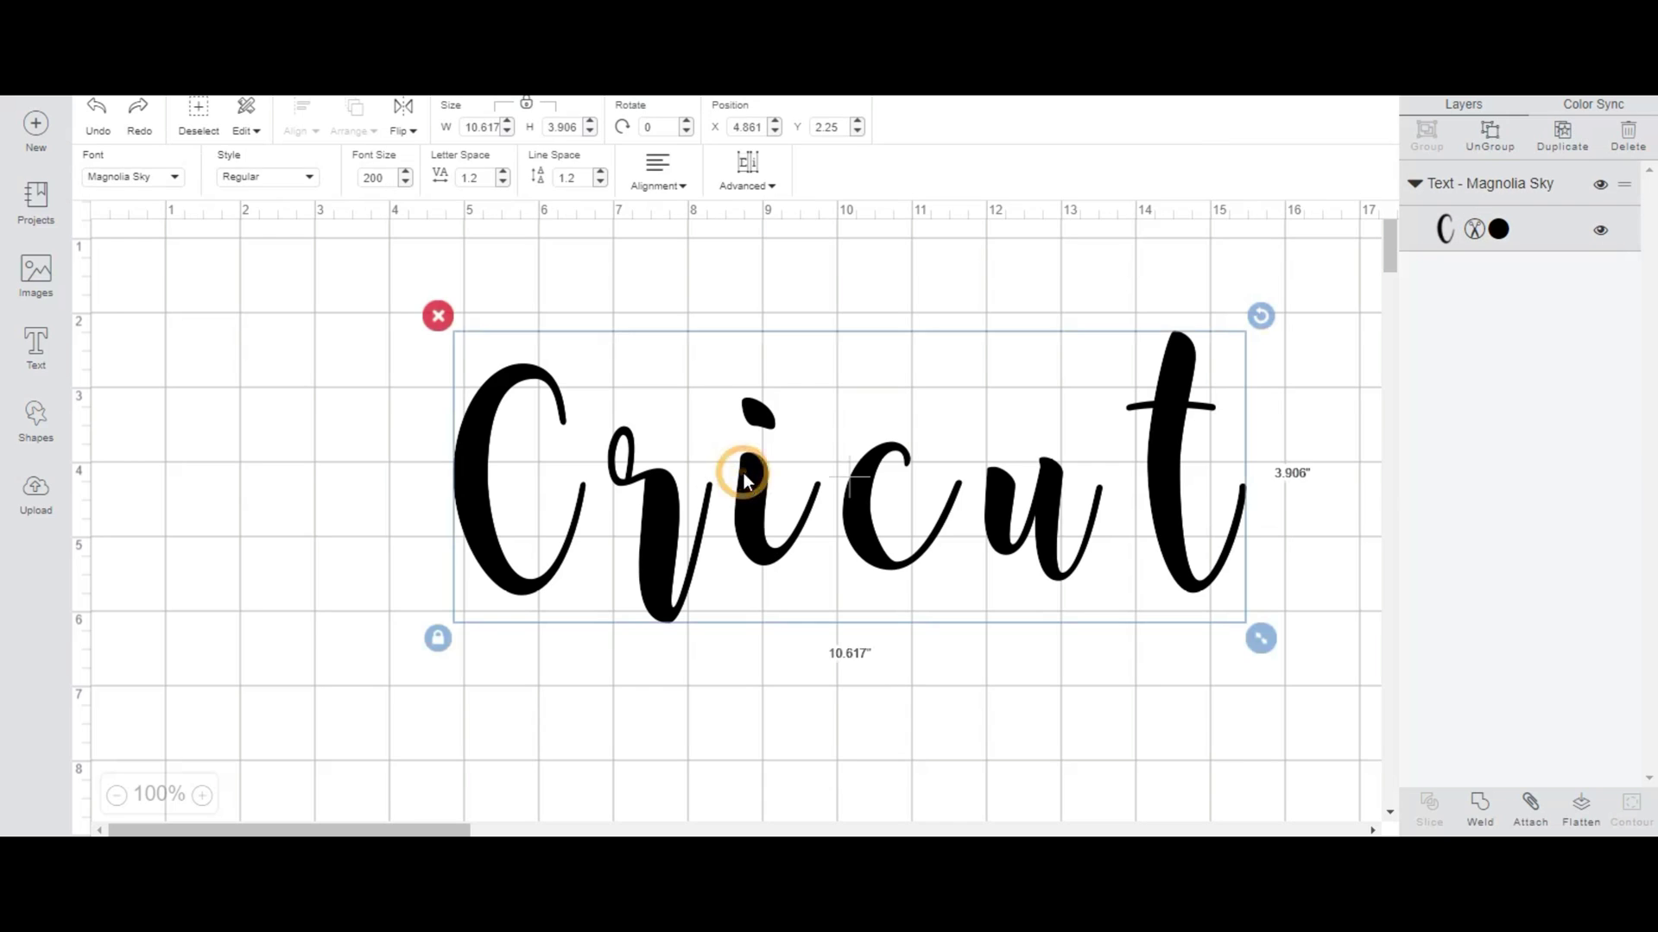
Ungroup 'Cricut' to letters via Advanced, then nudge the 't' left toward the 'u'.
click(750, 166)
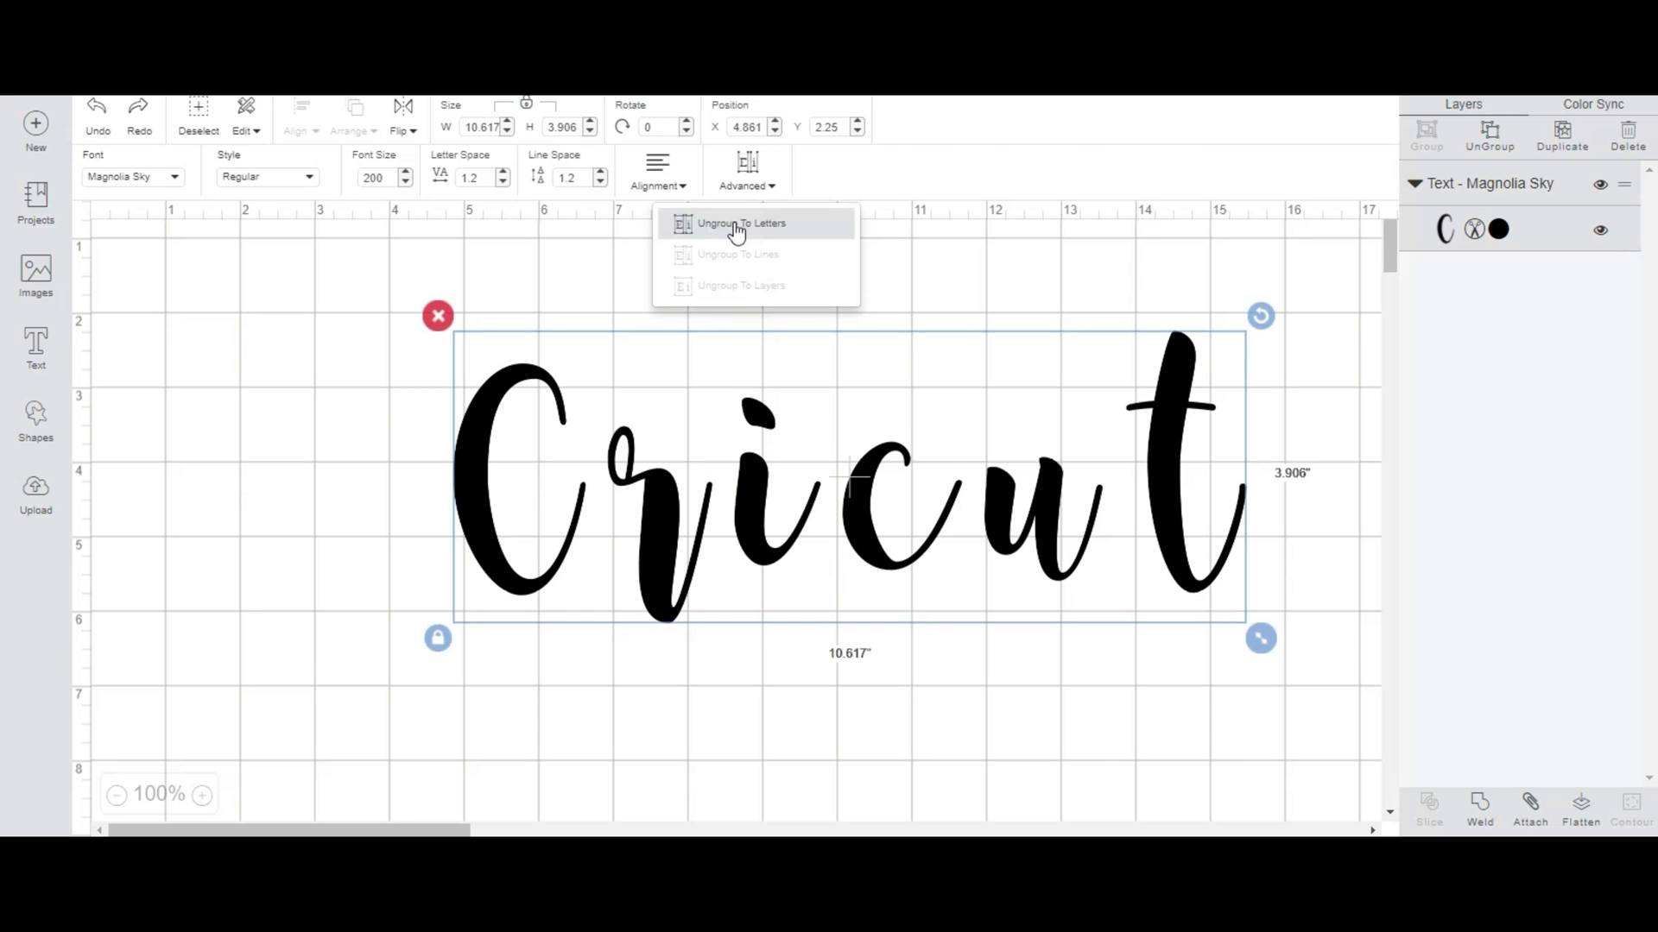
click(733, 217)
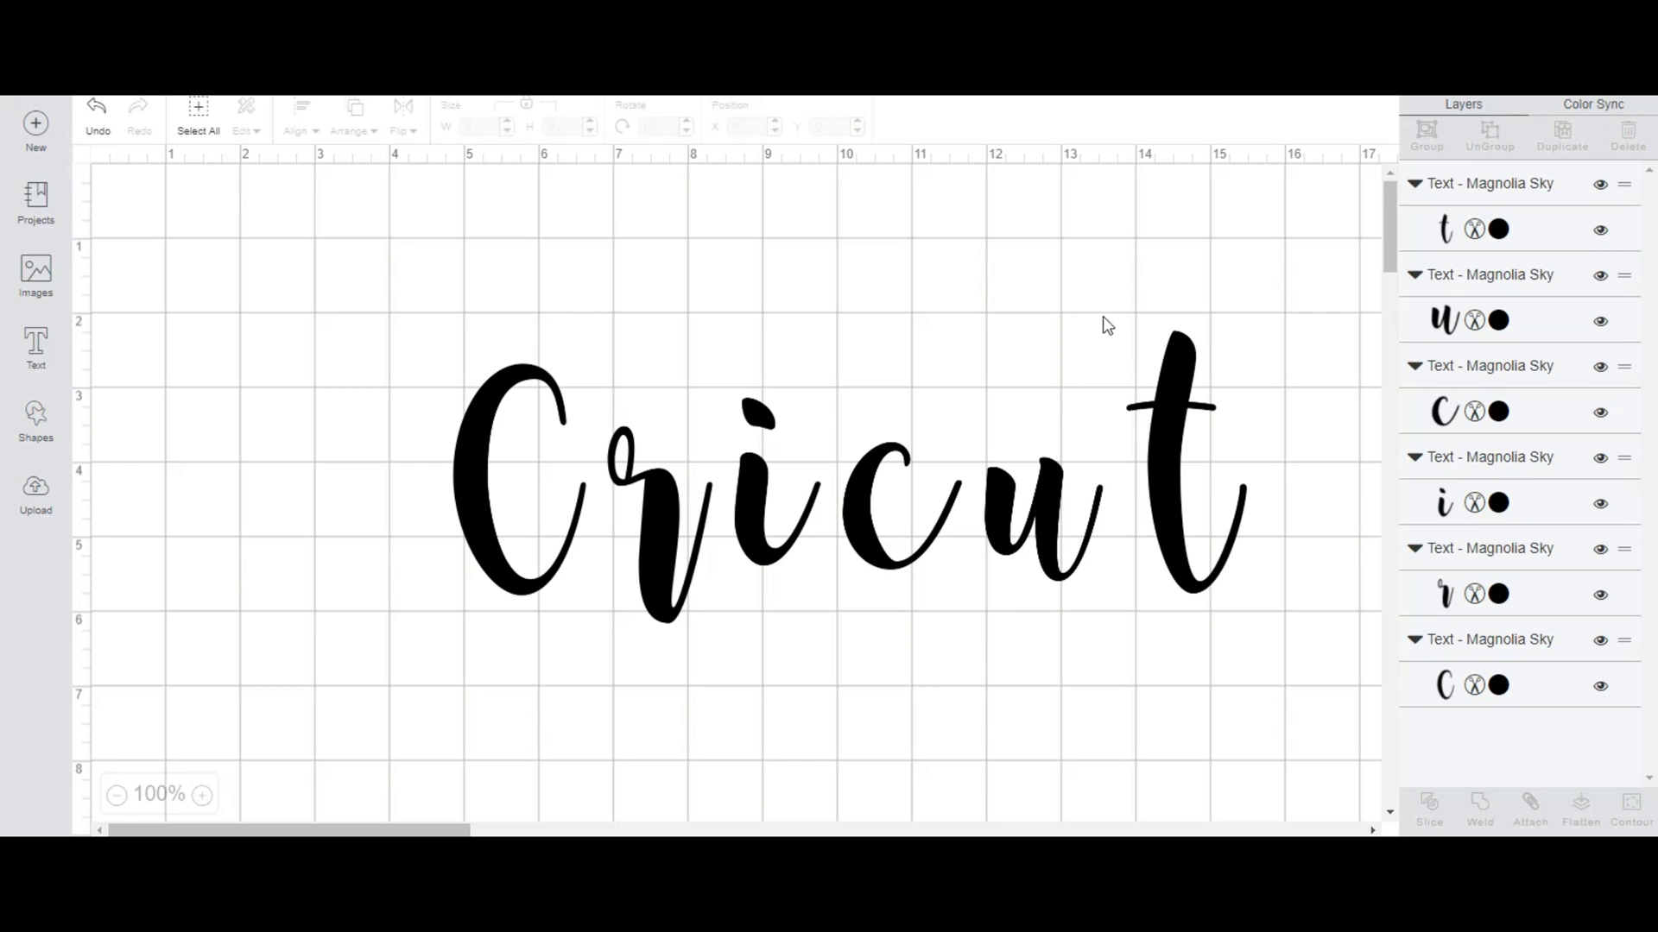
click(1168, 406)
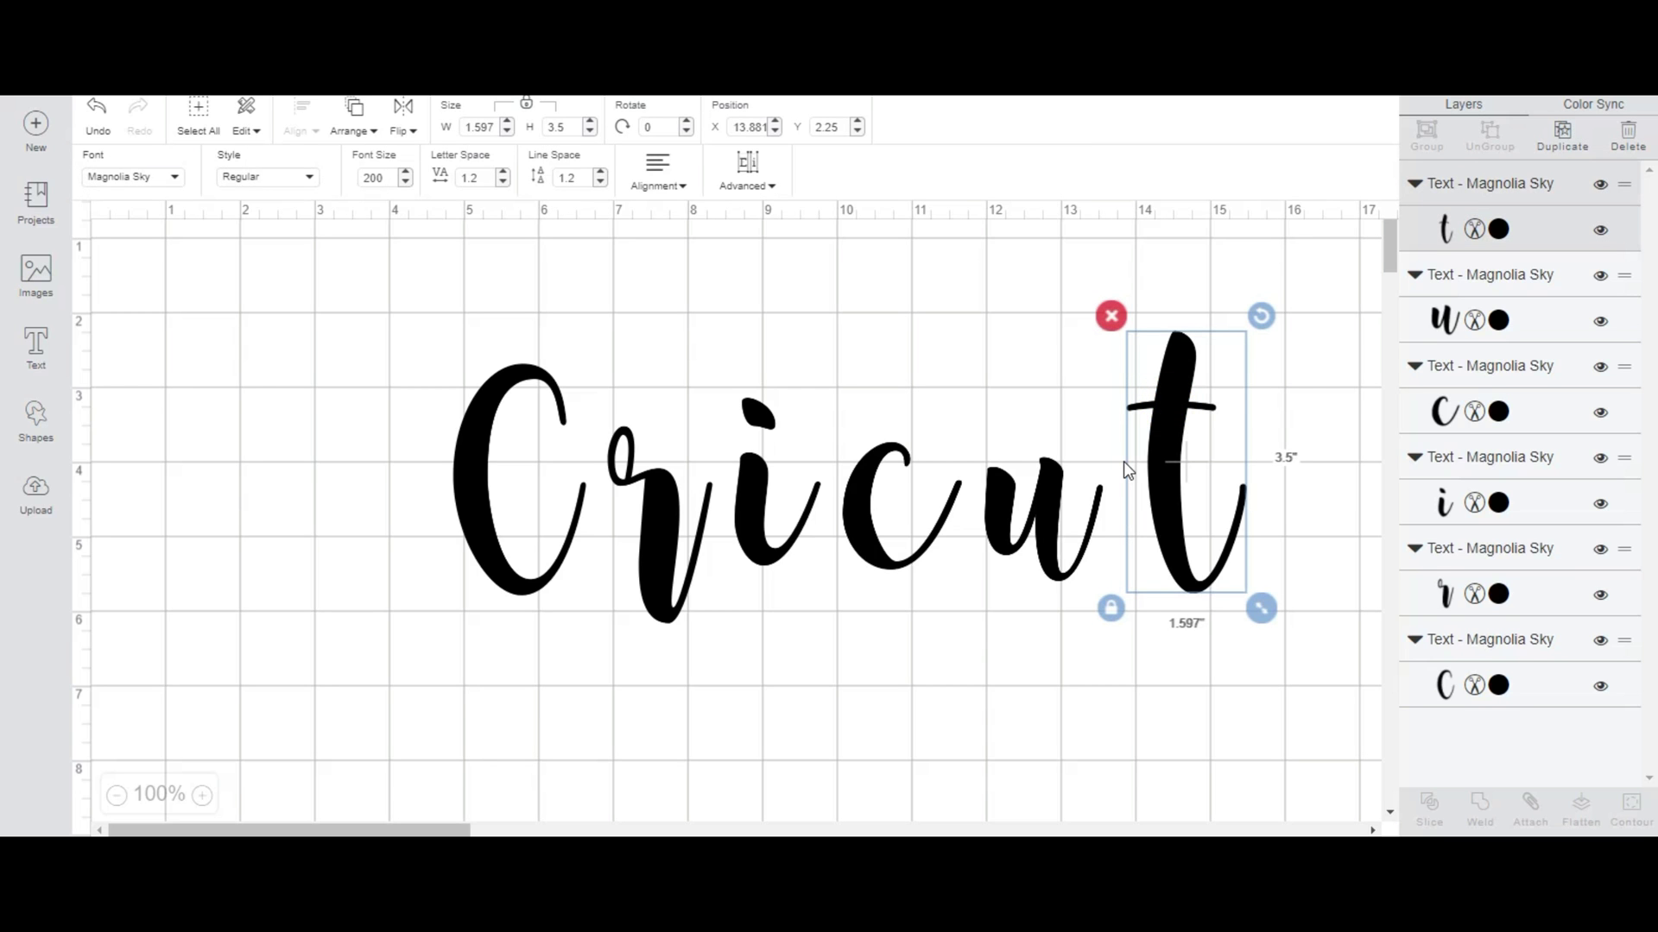
key(Left)
Nudge 't' into 'u', then 'ut' into 'c', then 'cut' toward 'i' with the Left arrow.
key(Left)
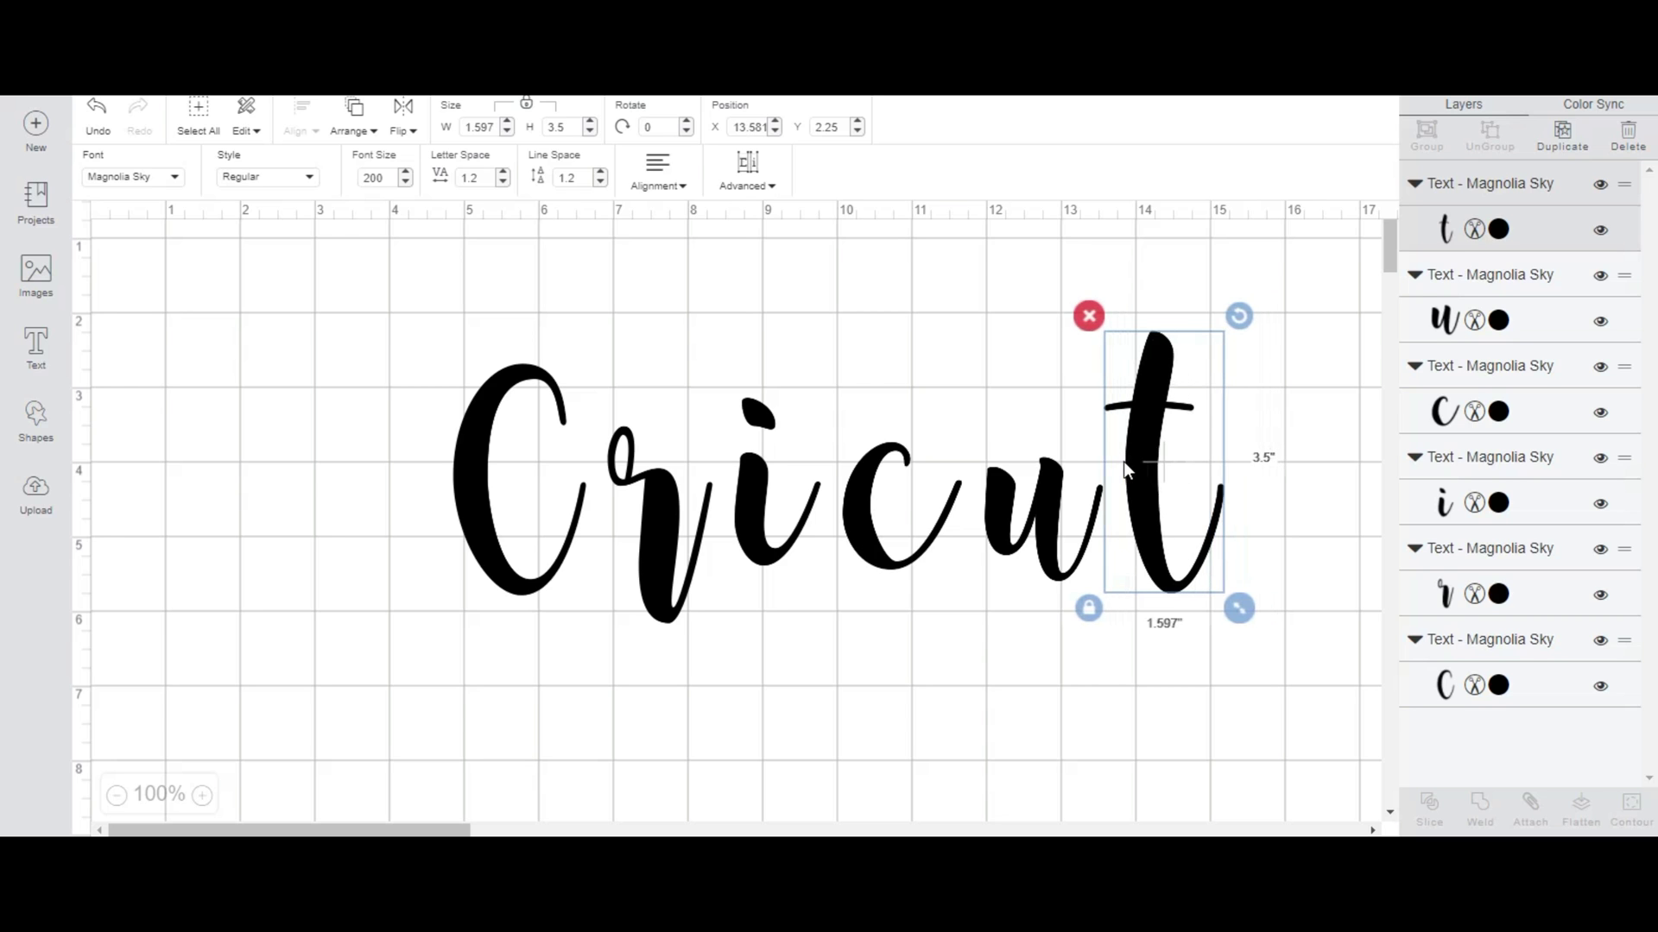
key(Left)
key(Left)
key(Left)
key(Left)
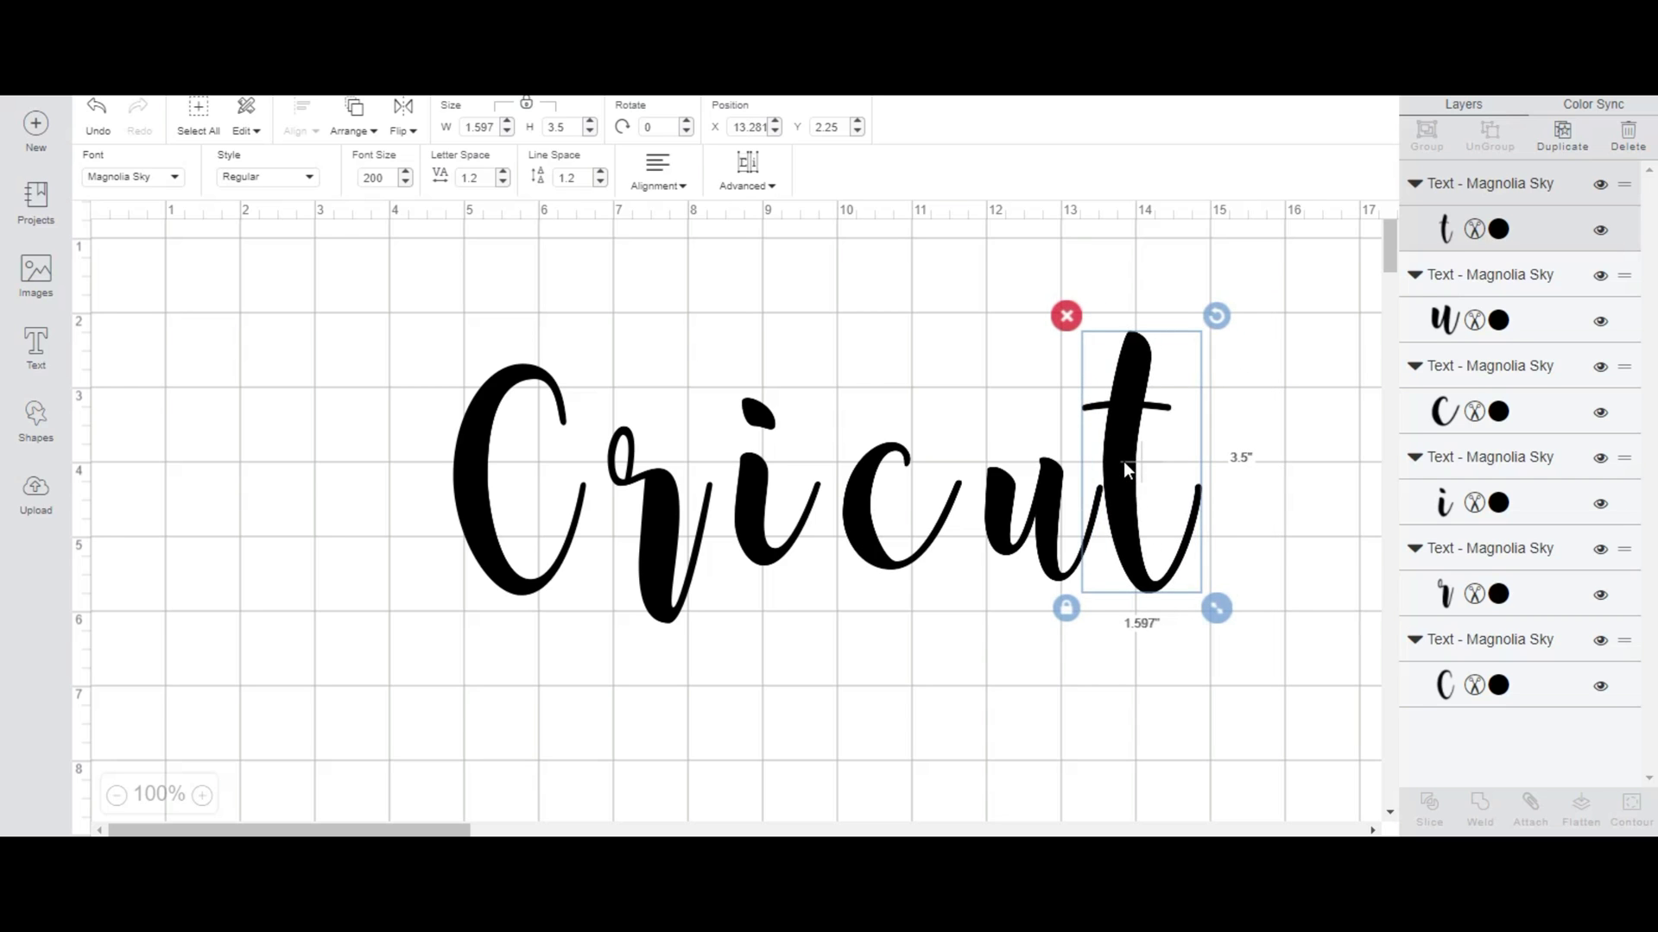
key(Left)
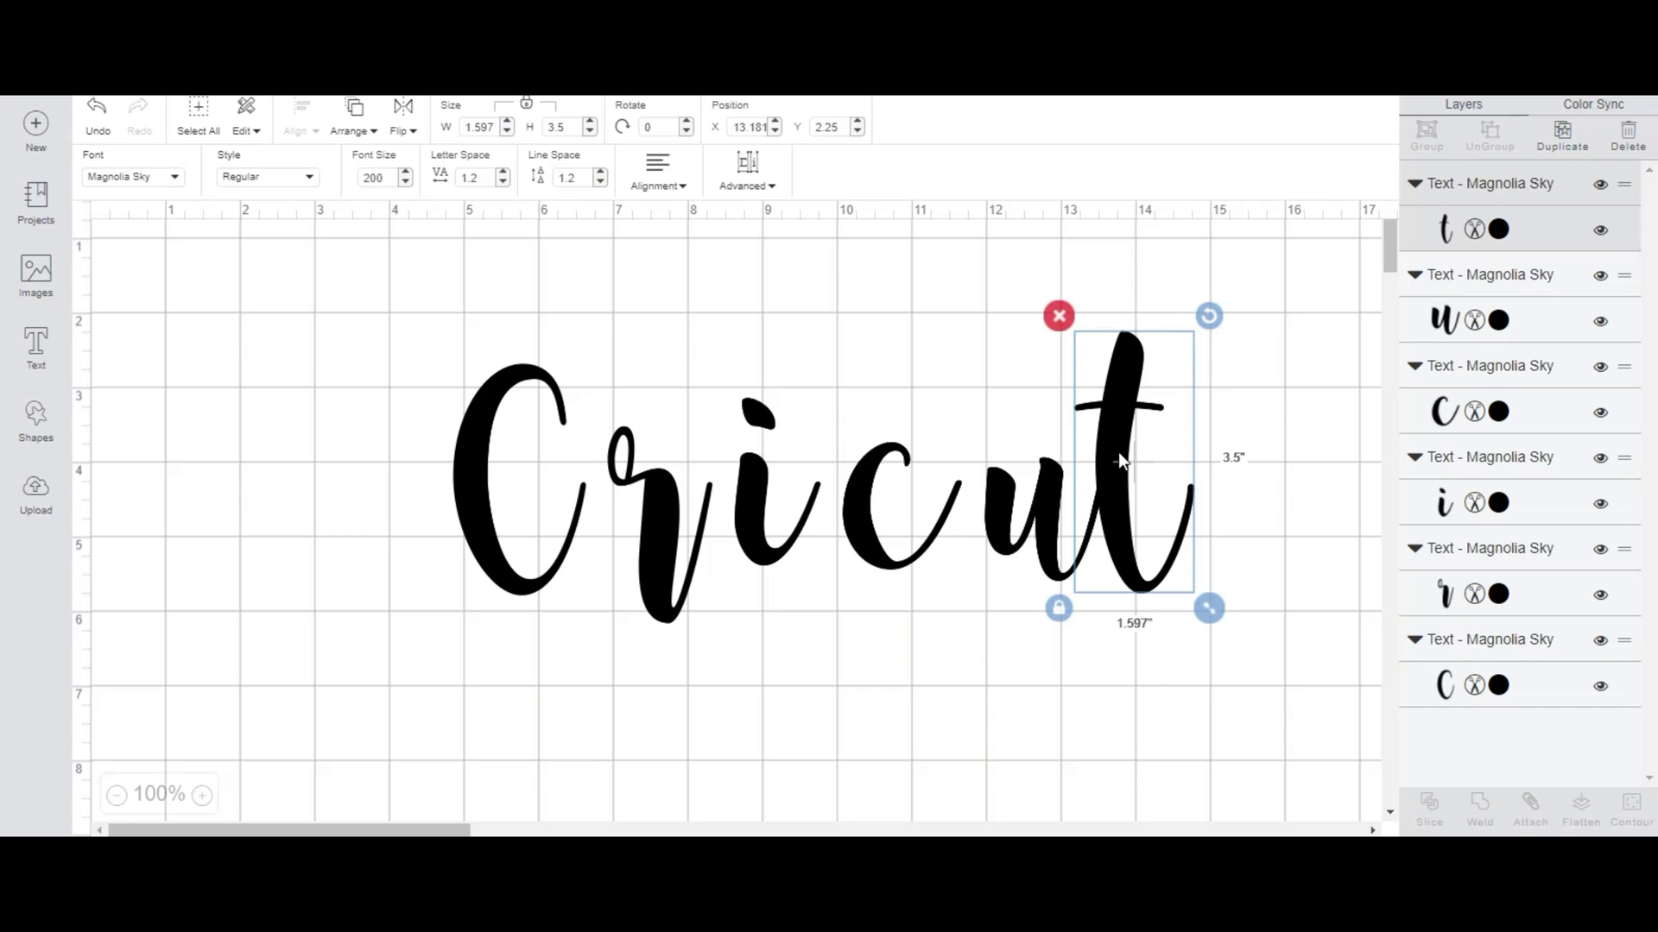
shift+click(1000, 502)
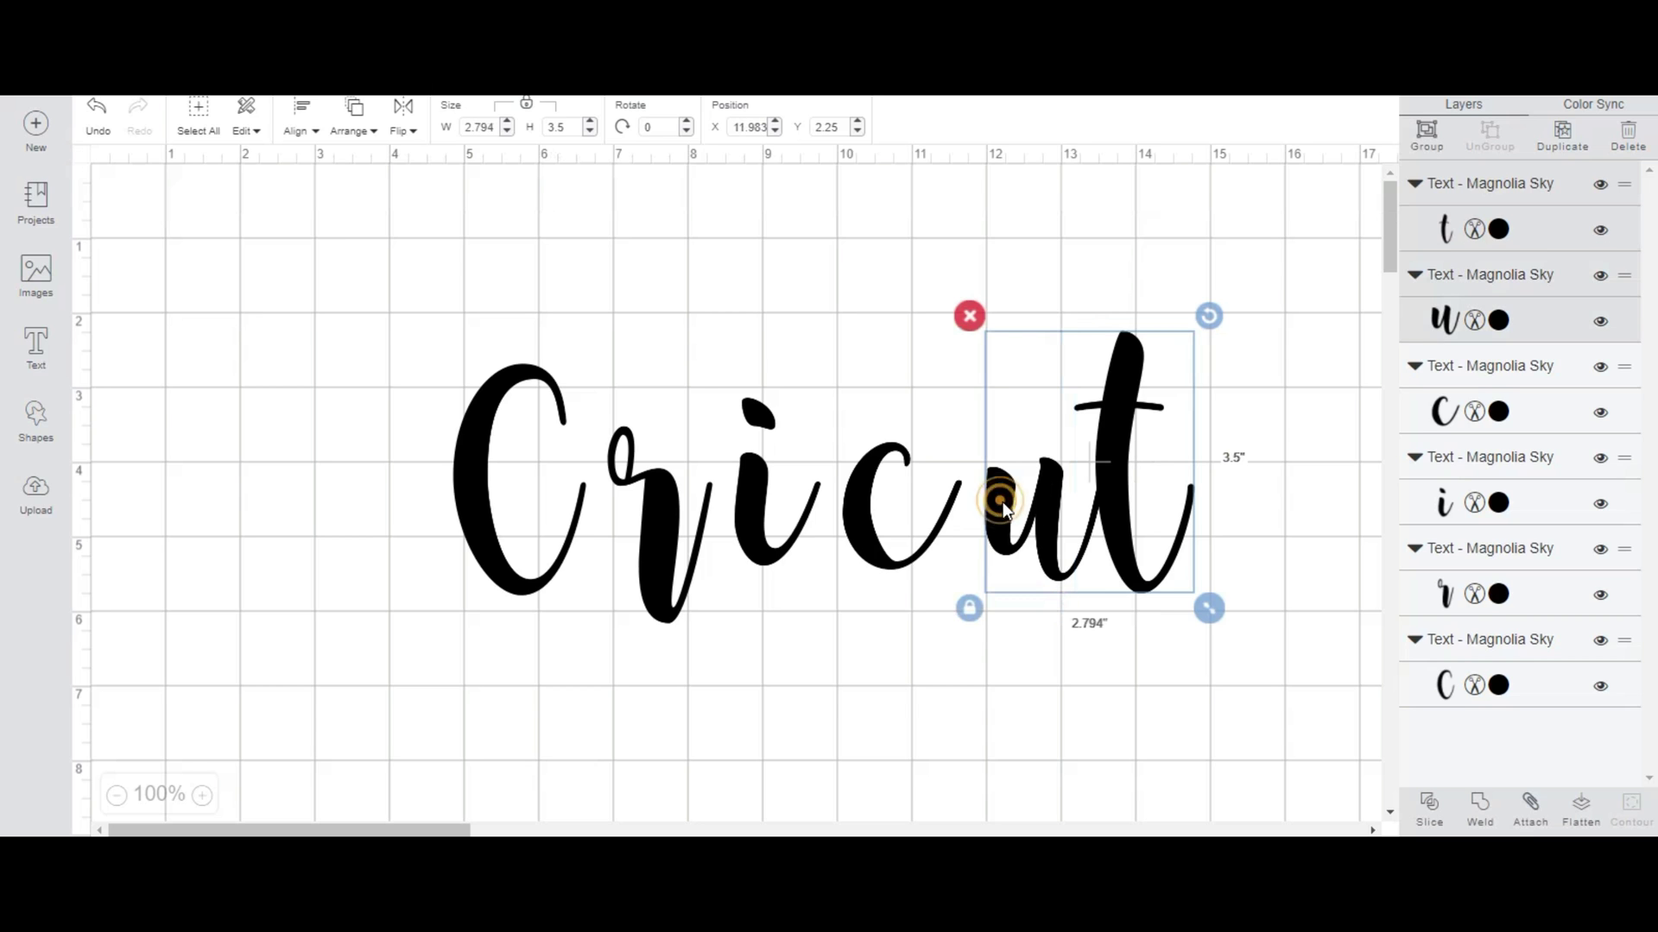
key(Left)
key(Left)
key(Left)
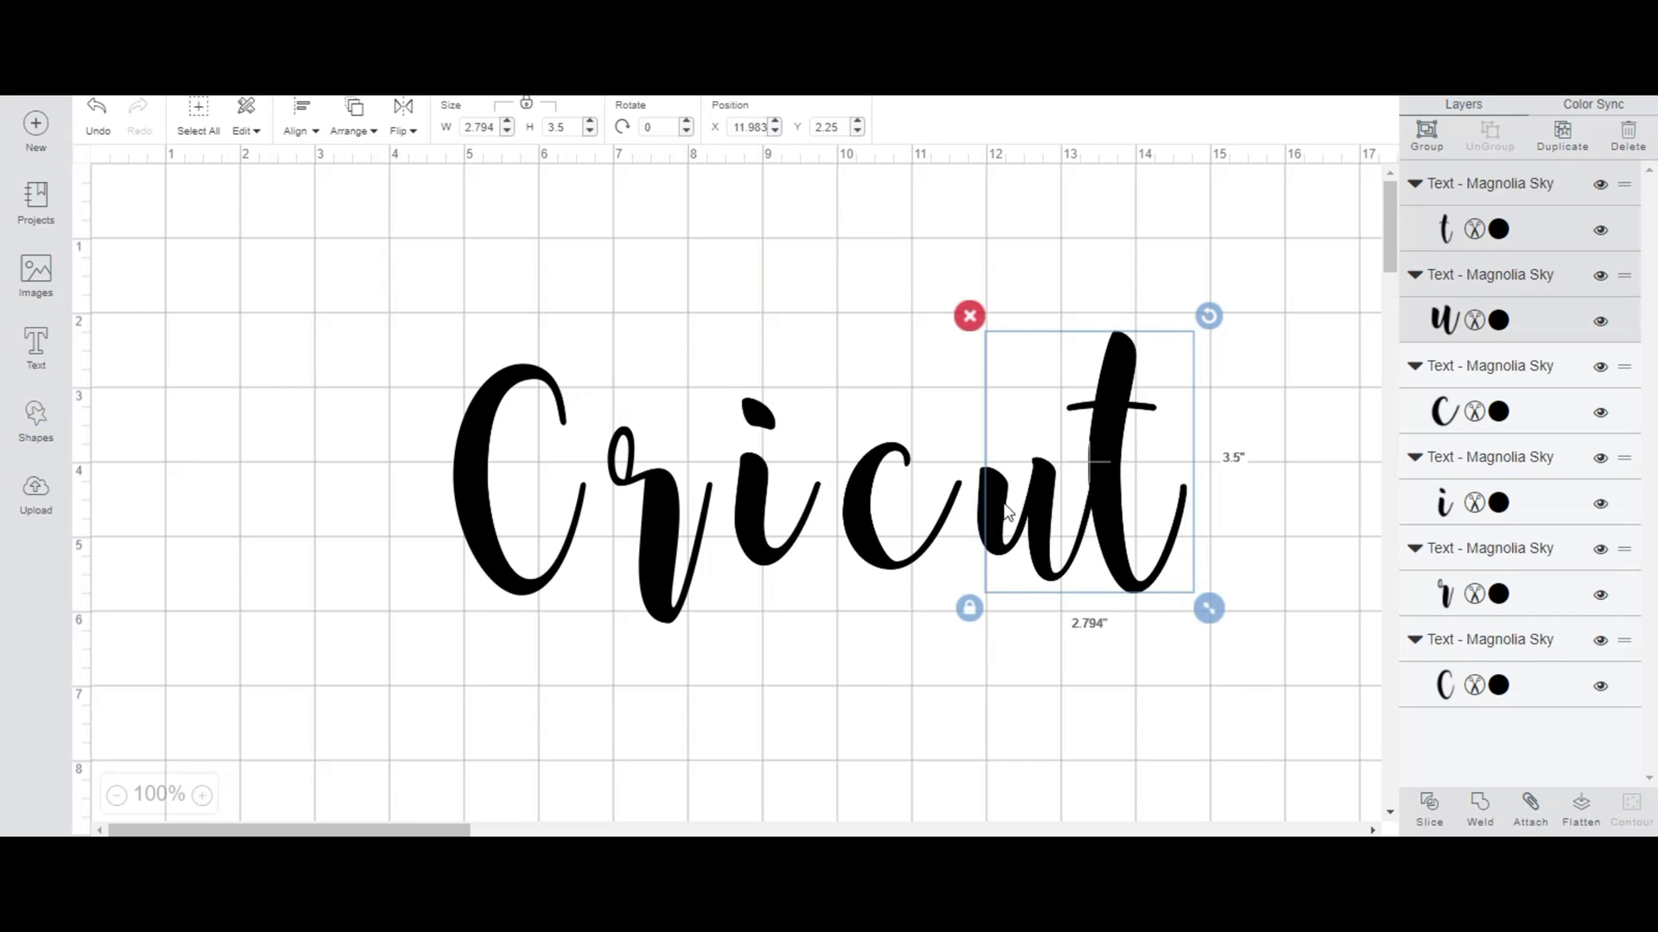
key(Left)
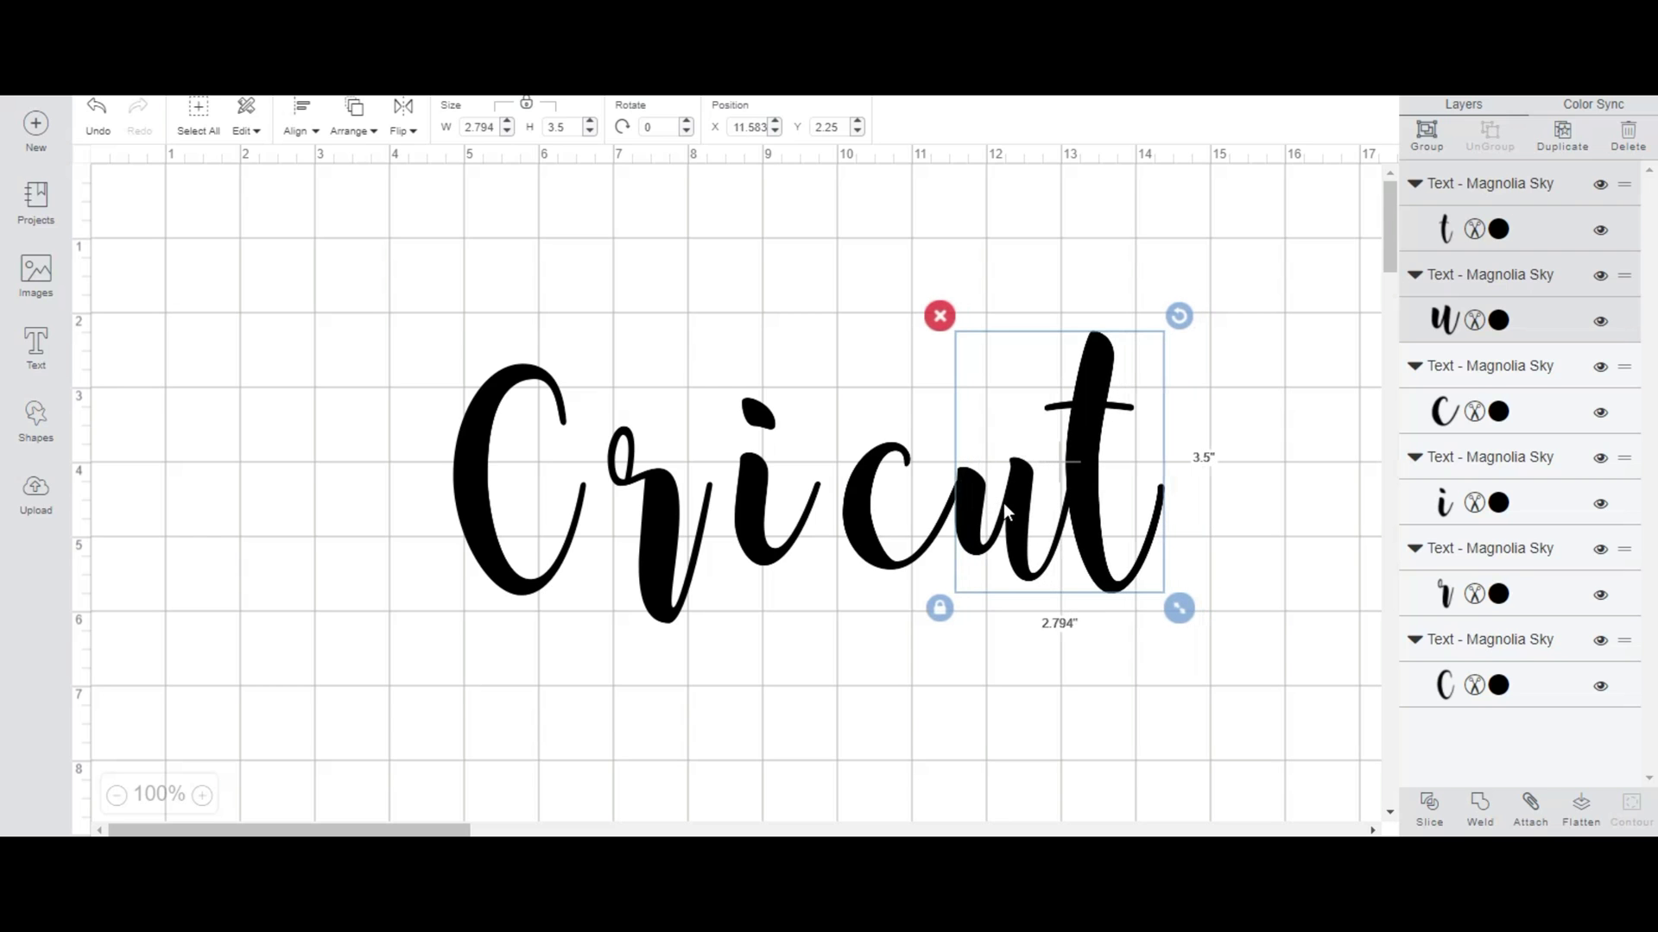
shift+click(859, 510)
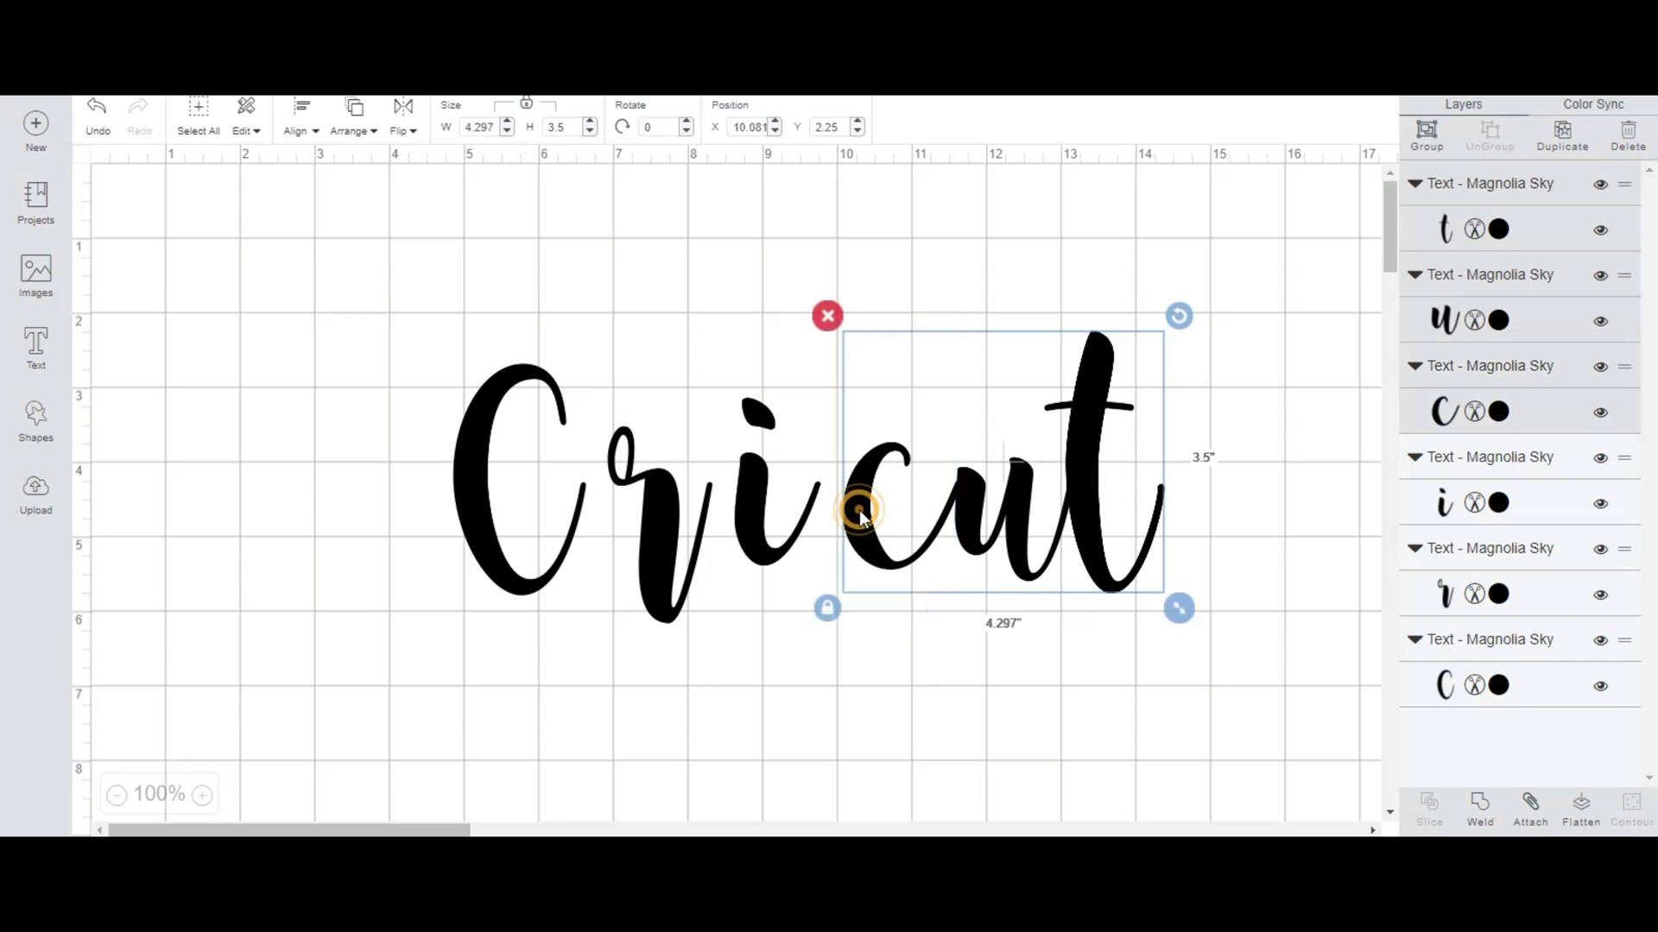
key(Left)
key(Left)
key(Left)
key(Left)
key(Left)
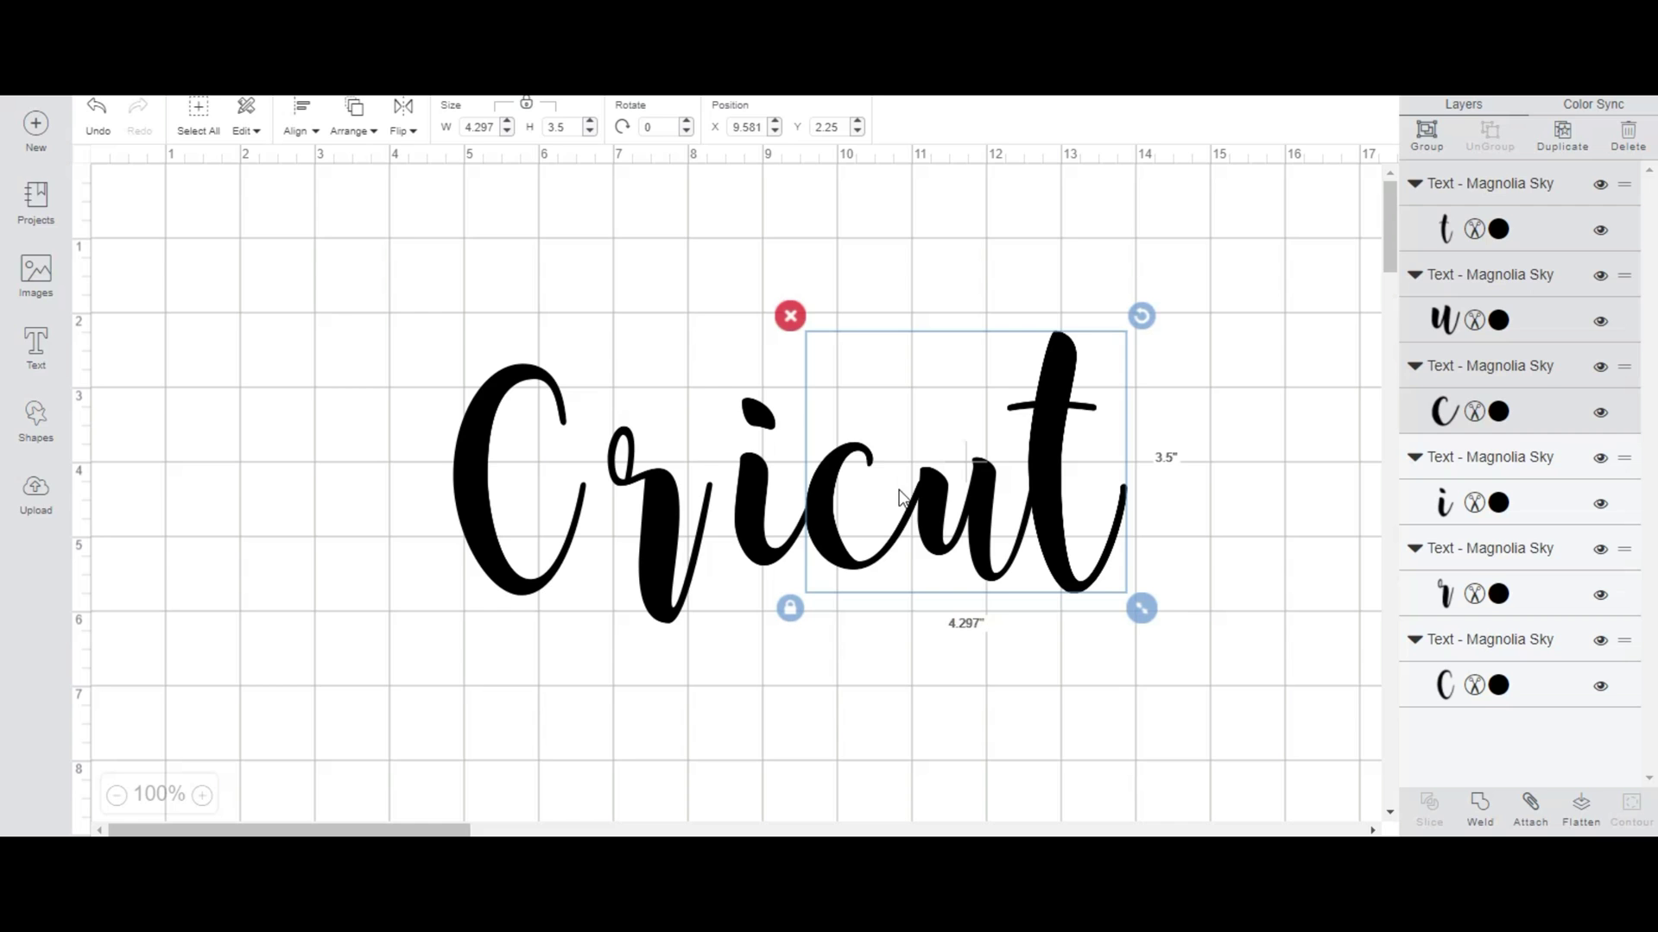
Nudge 'icut' into 'r' and 'ricut' into the 'C' so all letters touch, then deselect.
shift+click(756, 506)
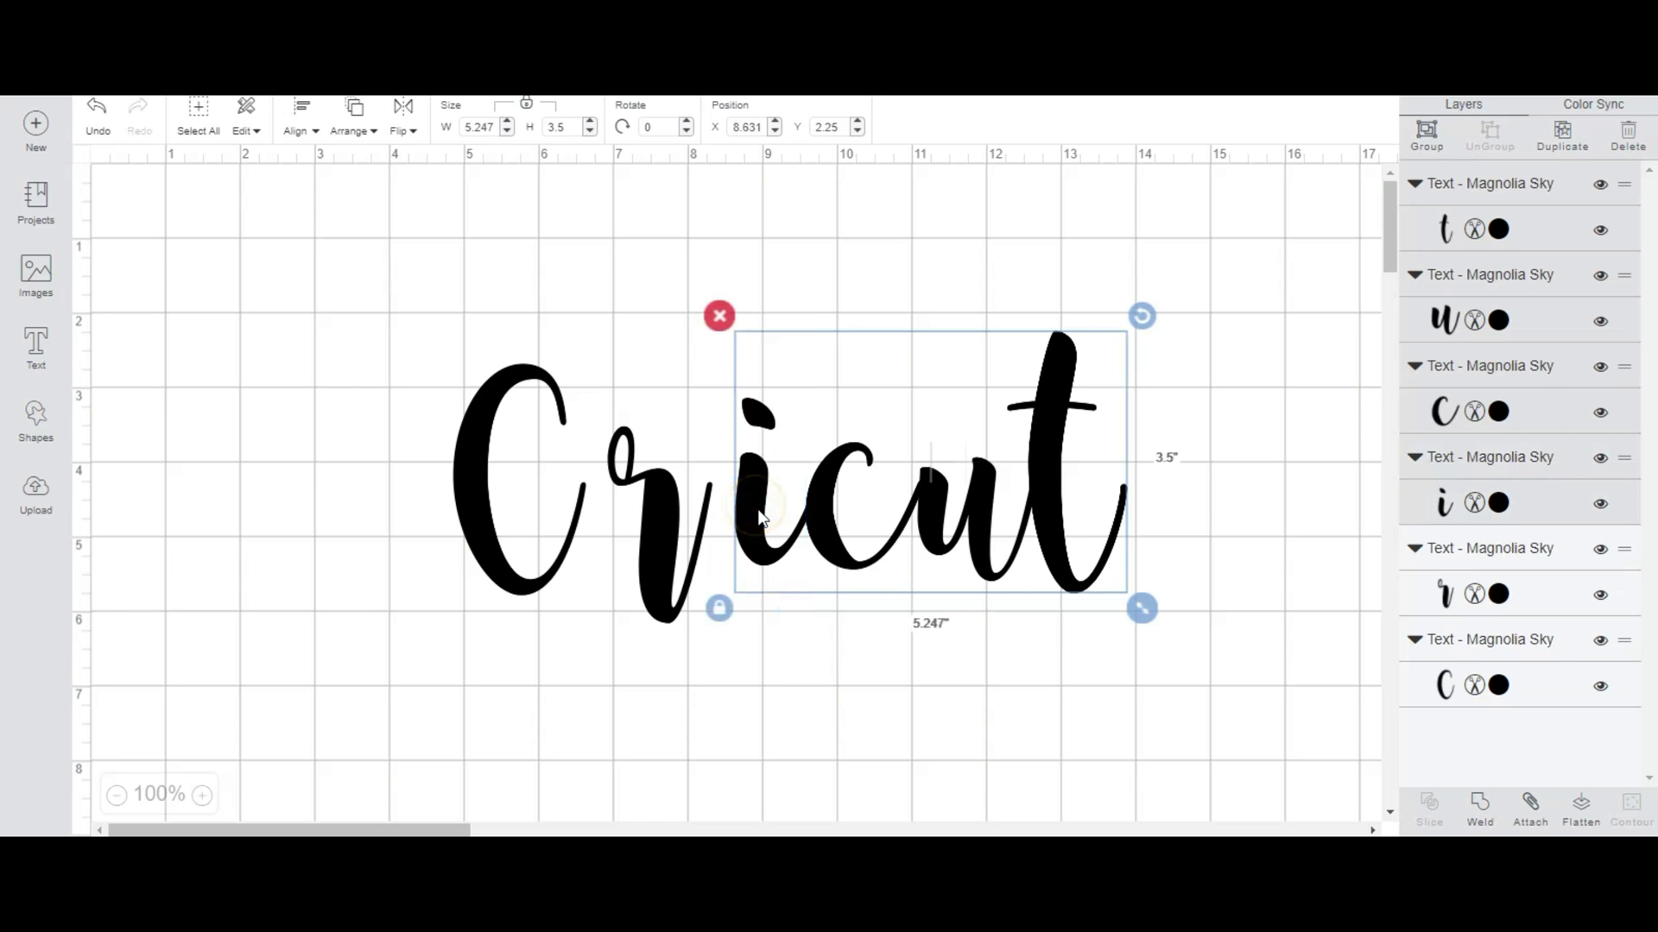
key(Left)
key(Left)
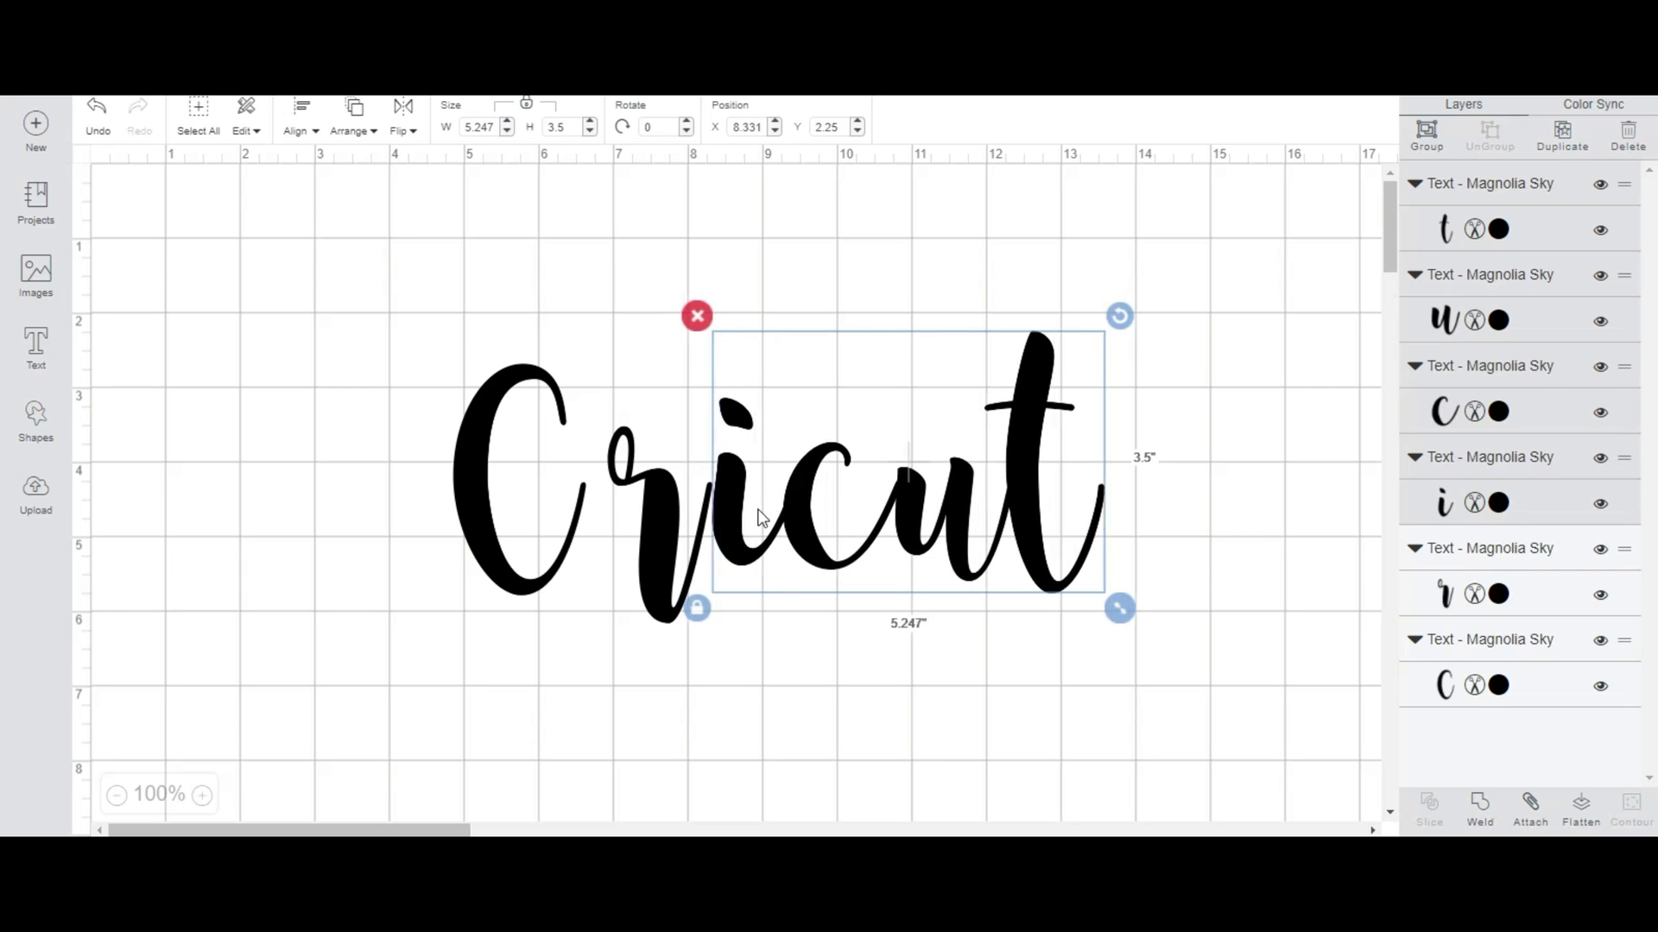
key(Left)
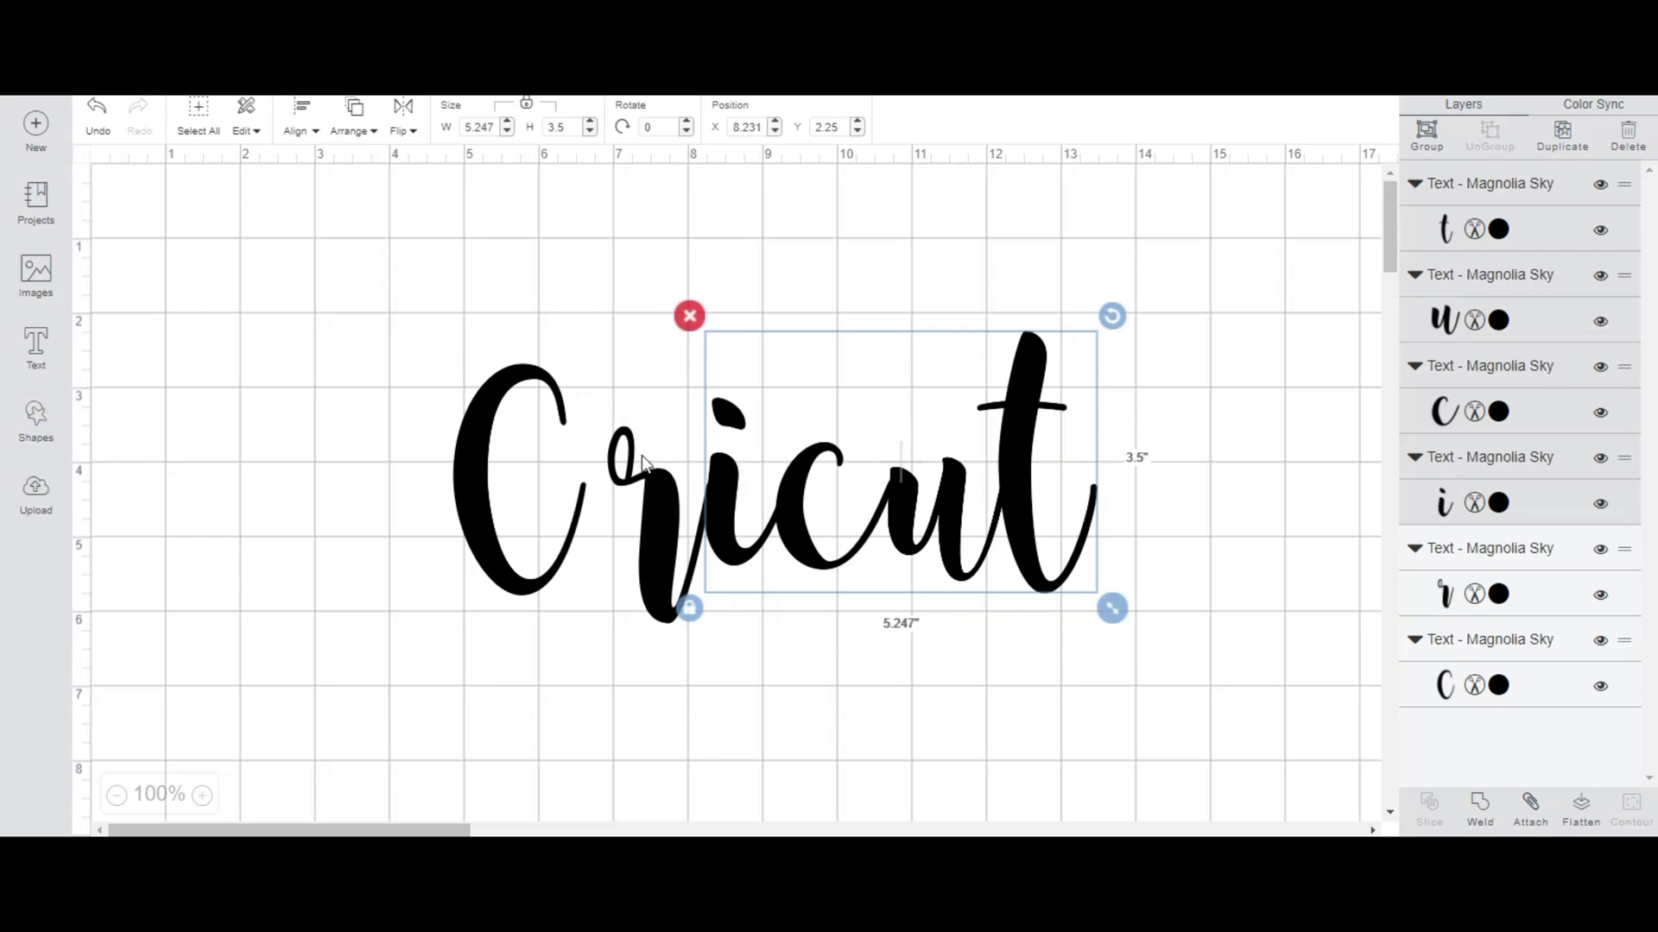
shift+click(669, 488)
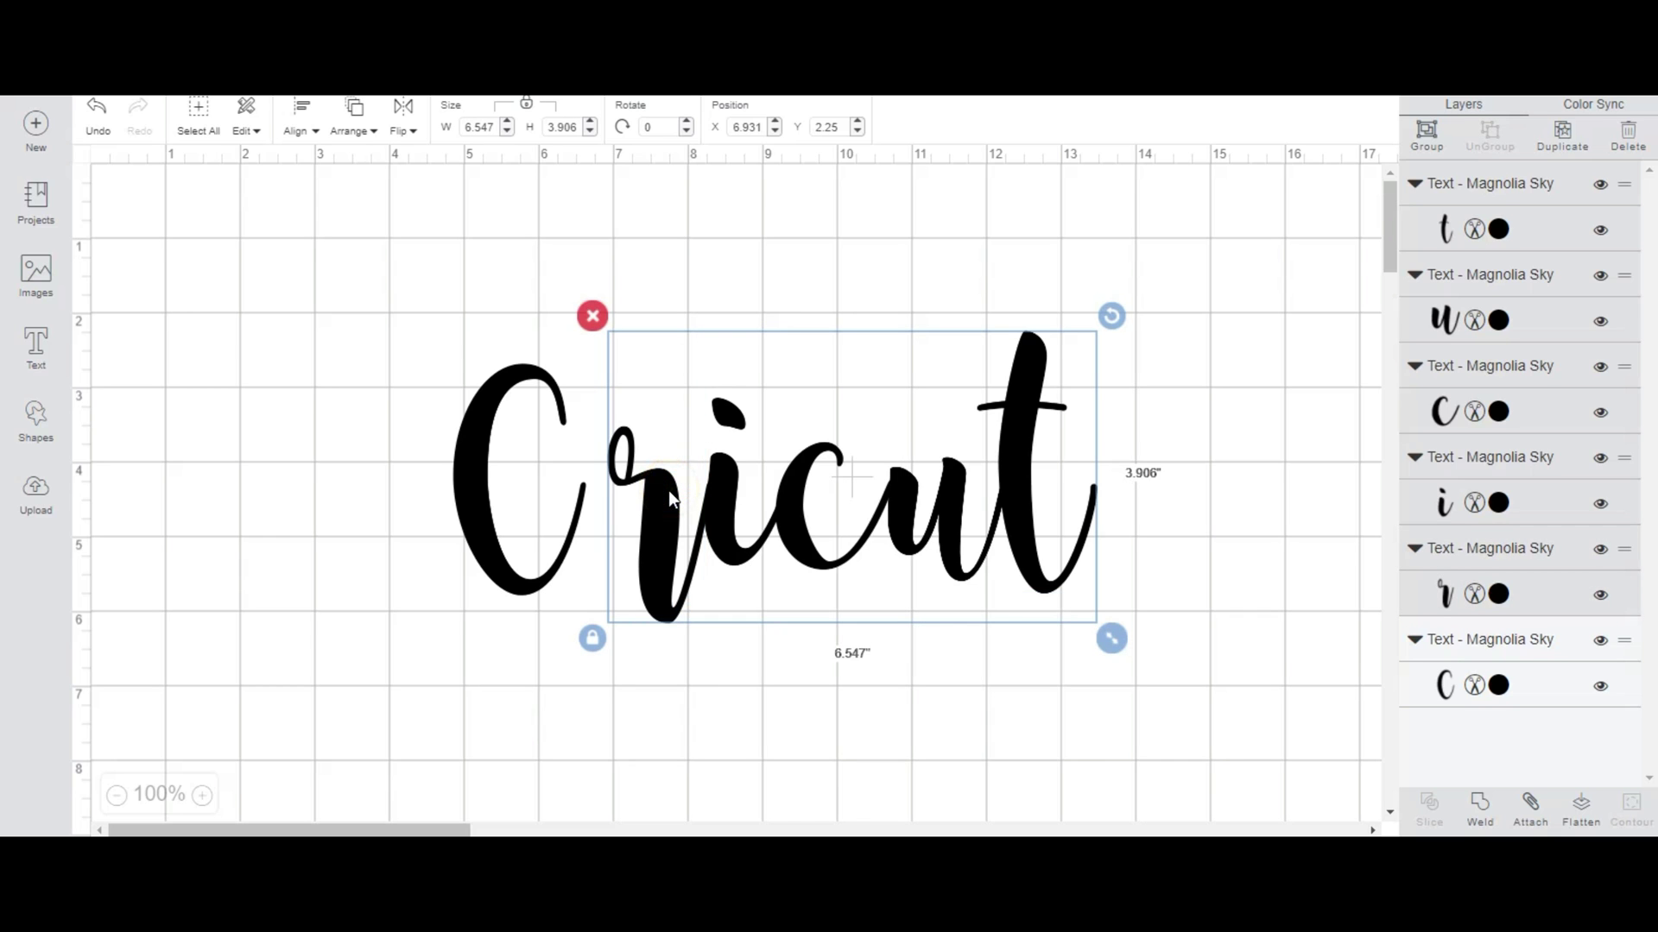
key(Left)
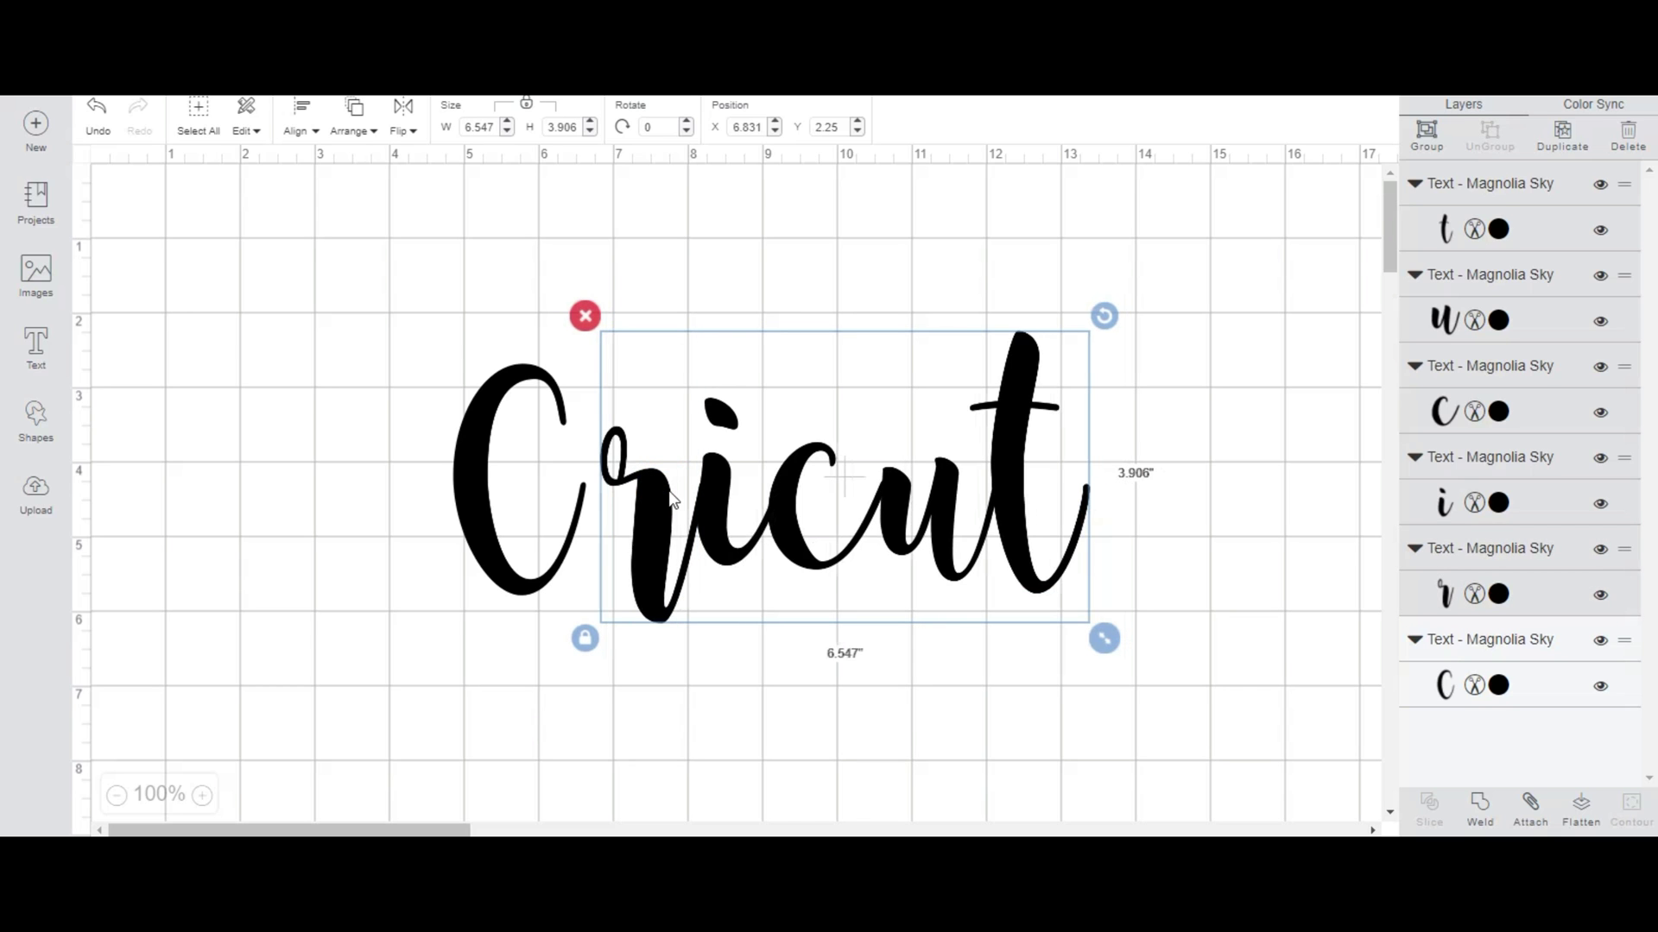
key(Left)
key(Left)
key(Left)
key(Left)
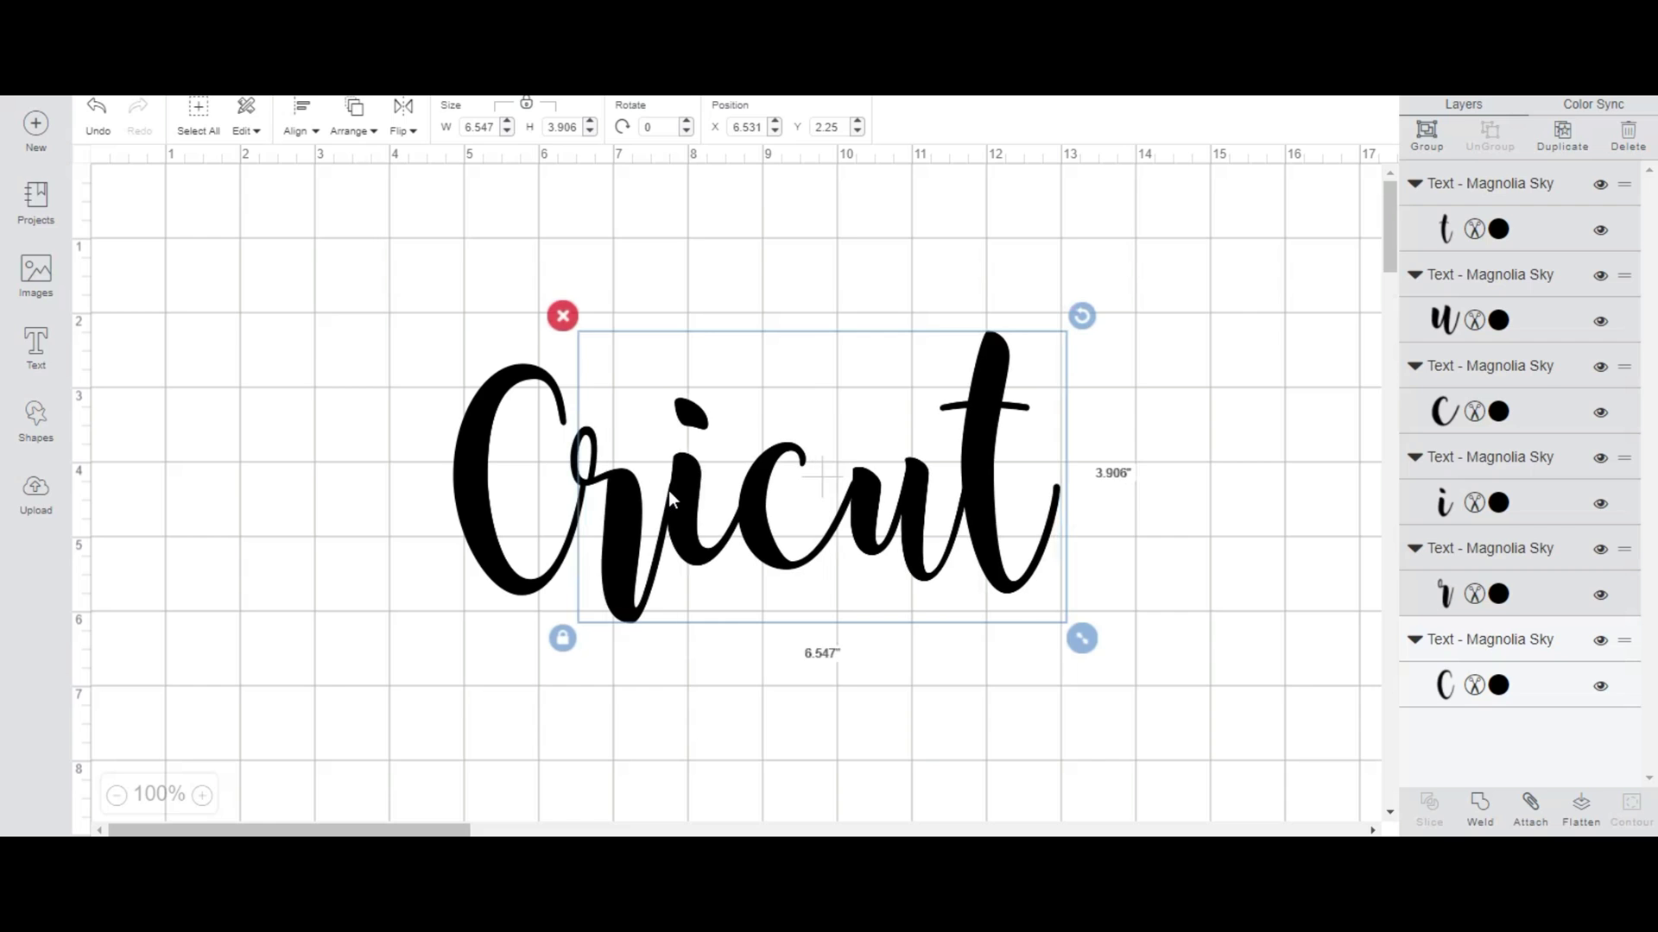
key(Left)
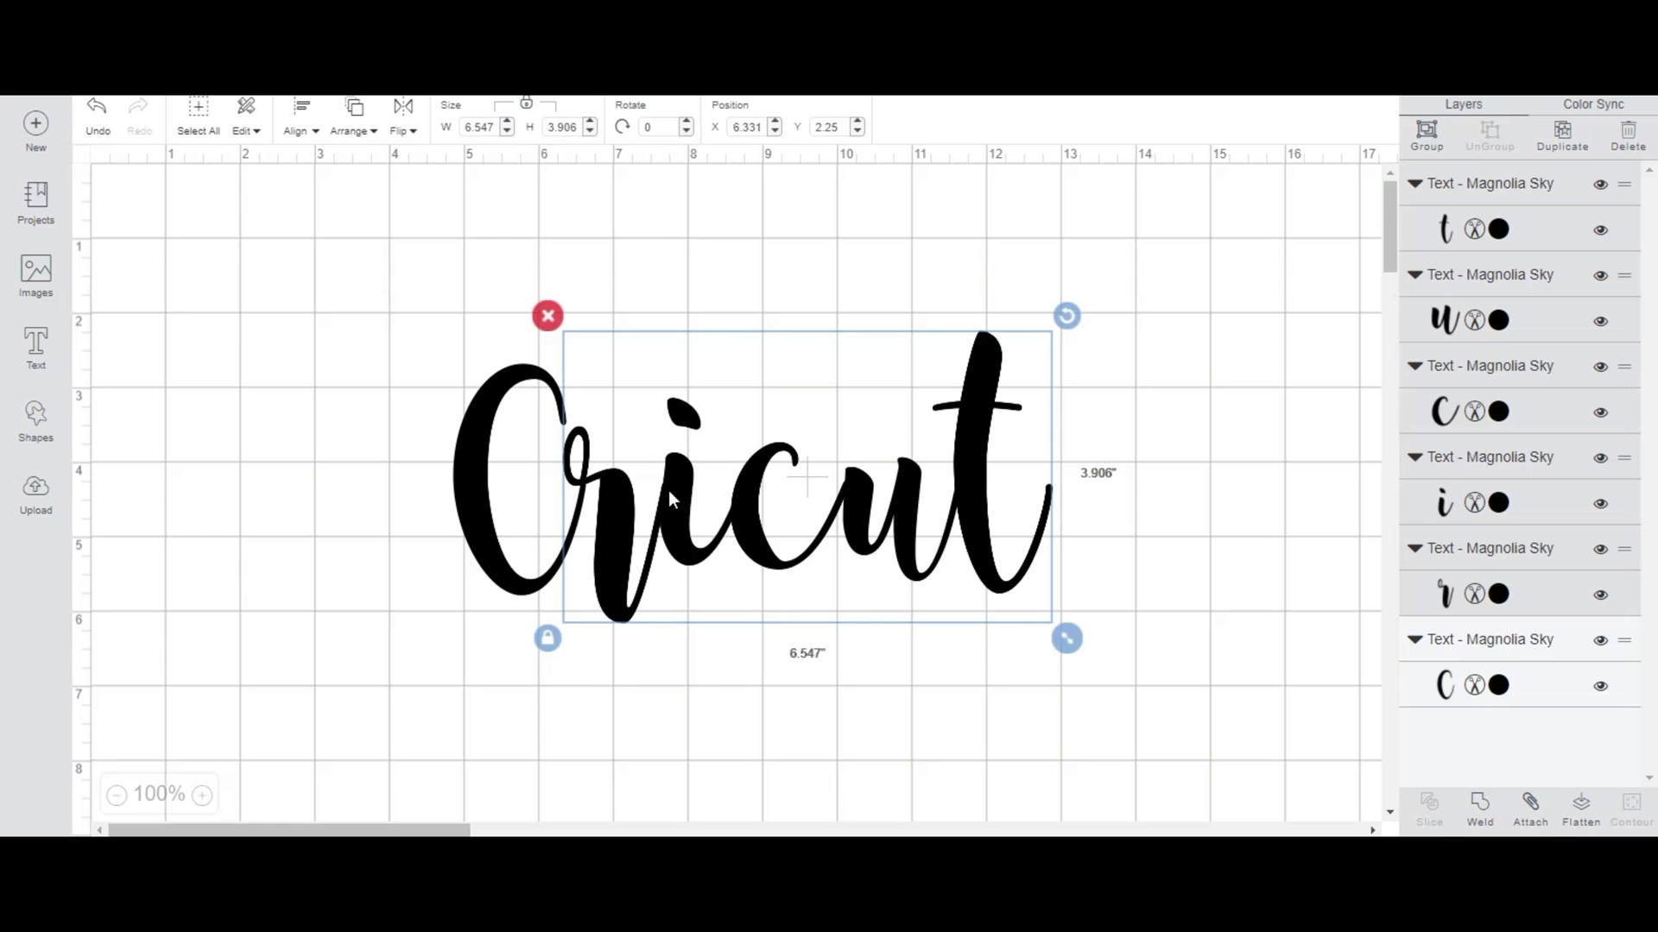
click(471, 218)
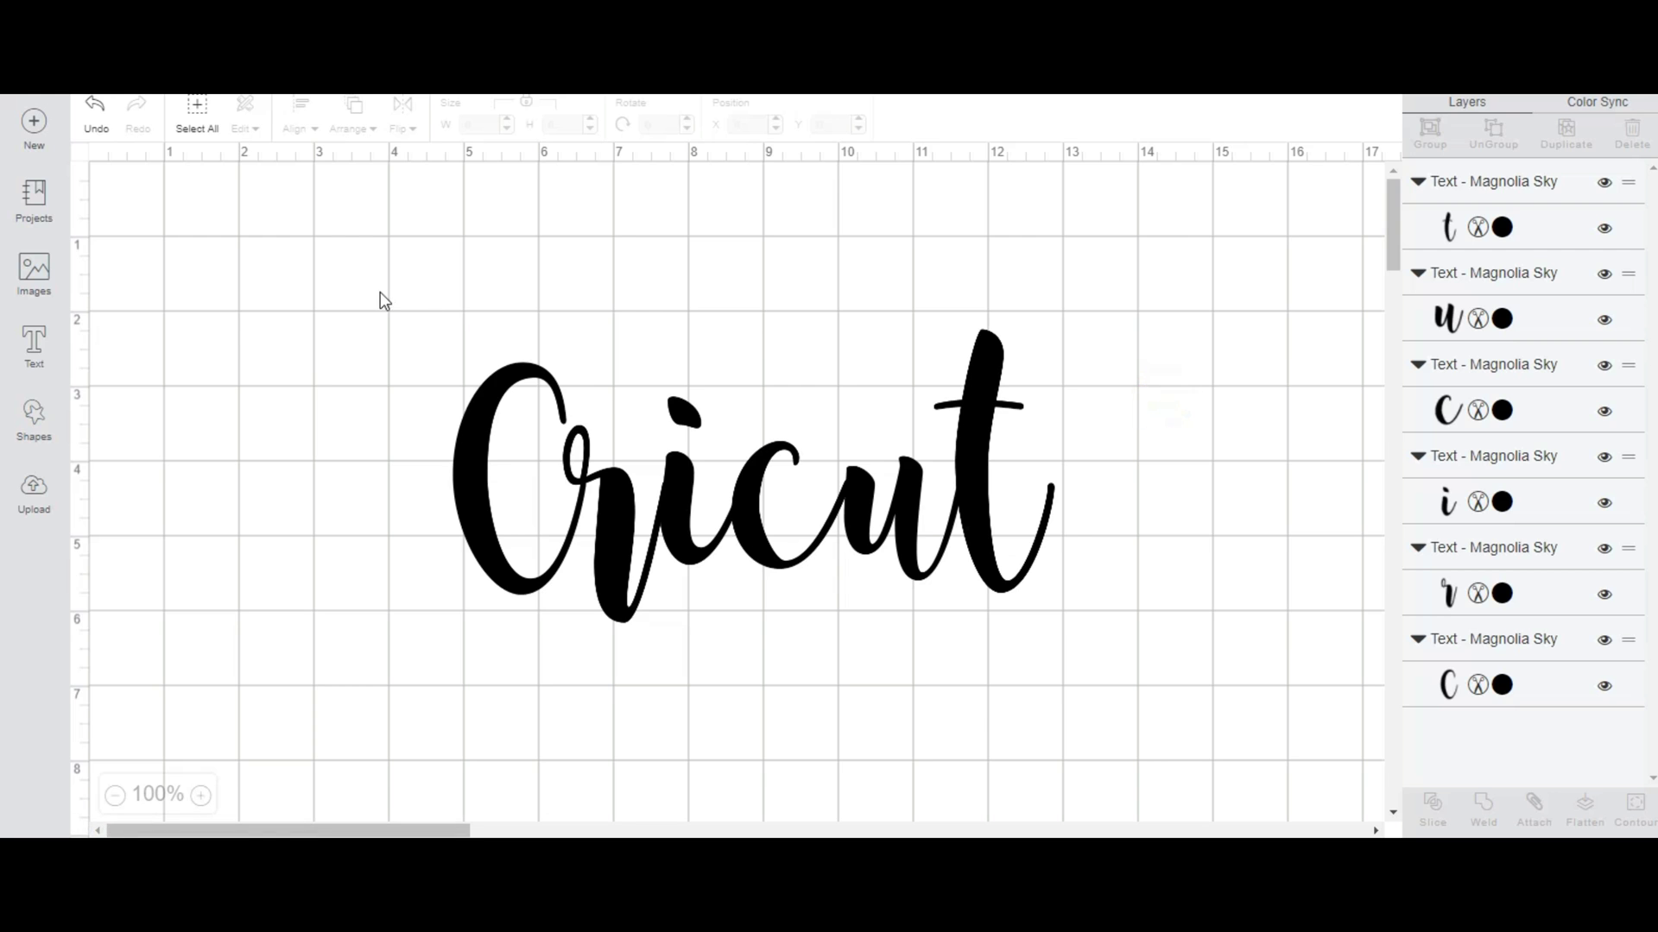
Select all six letters and weld them into a single Weld Result shape.
drag(391, 295, 1178, 693)
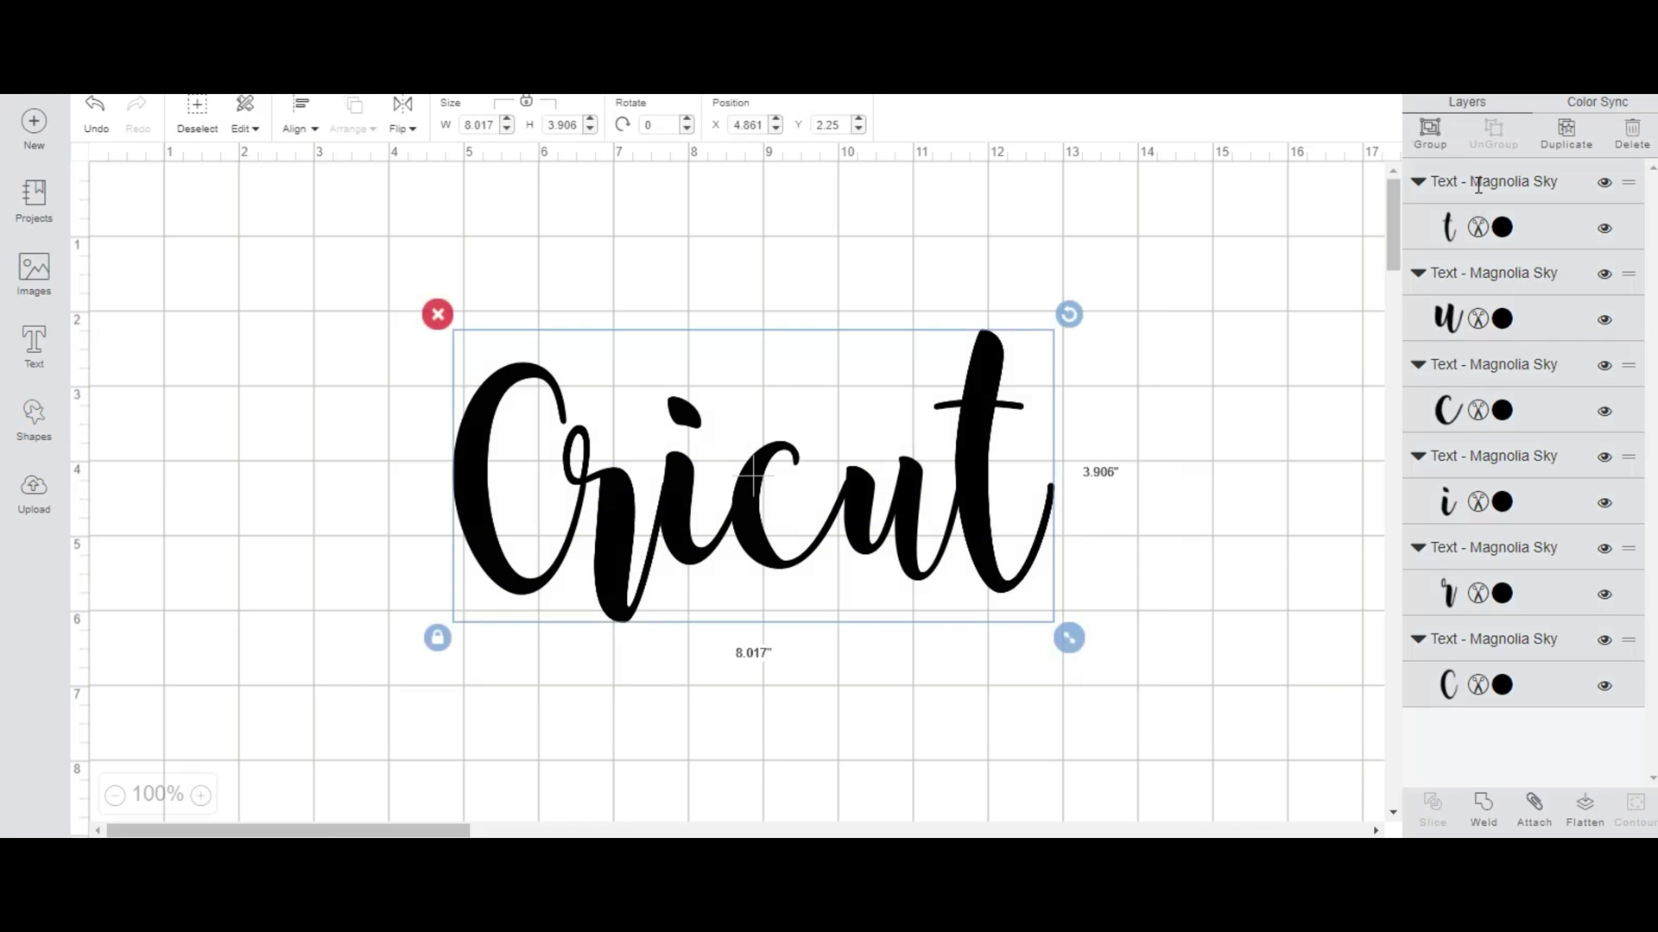
click(1484, 806)
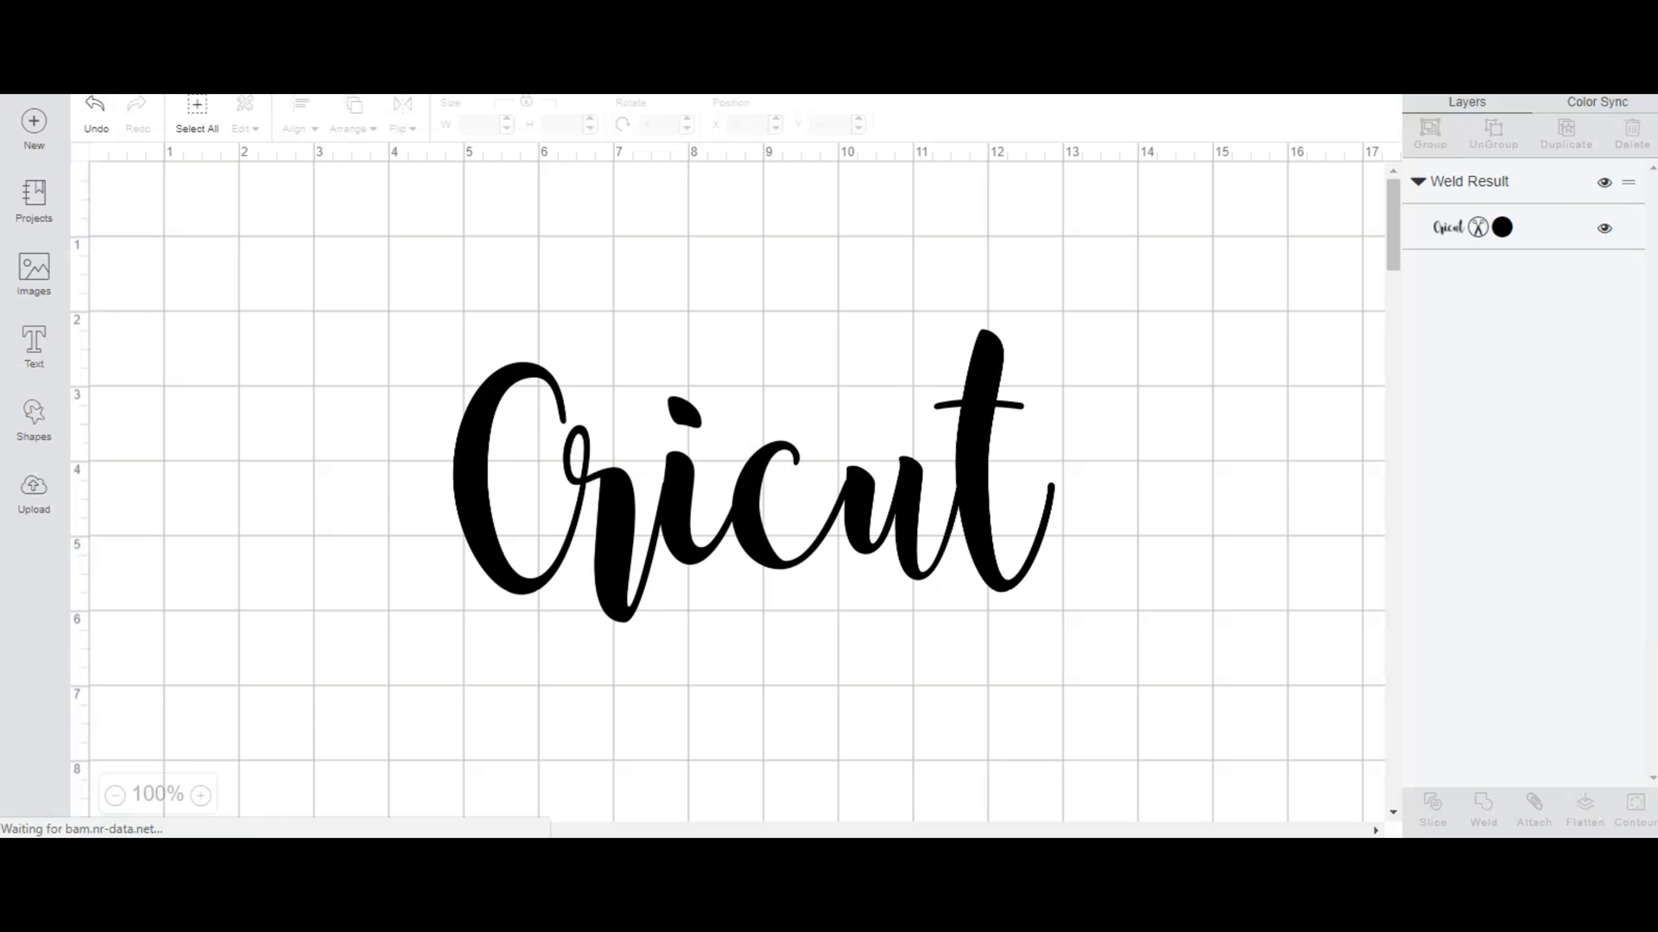
click(474, 422)
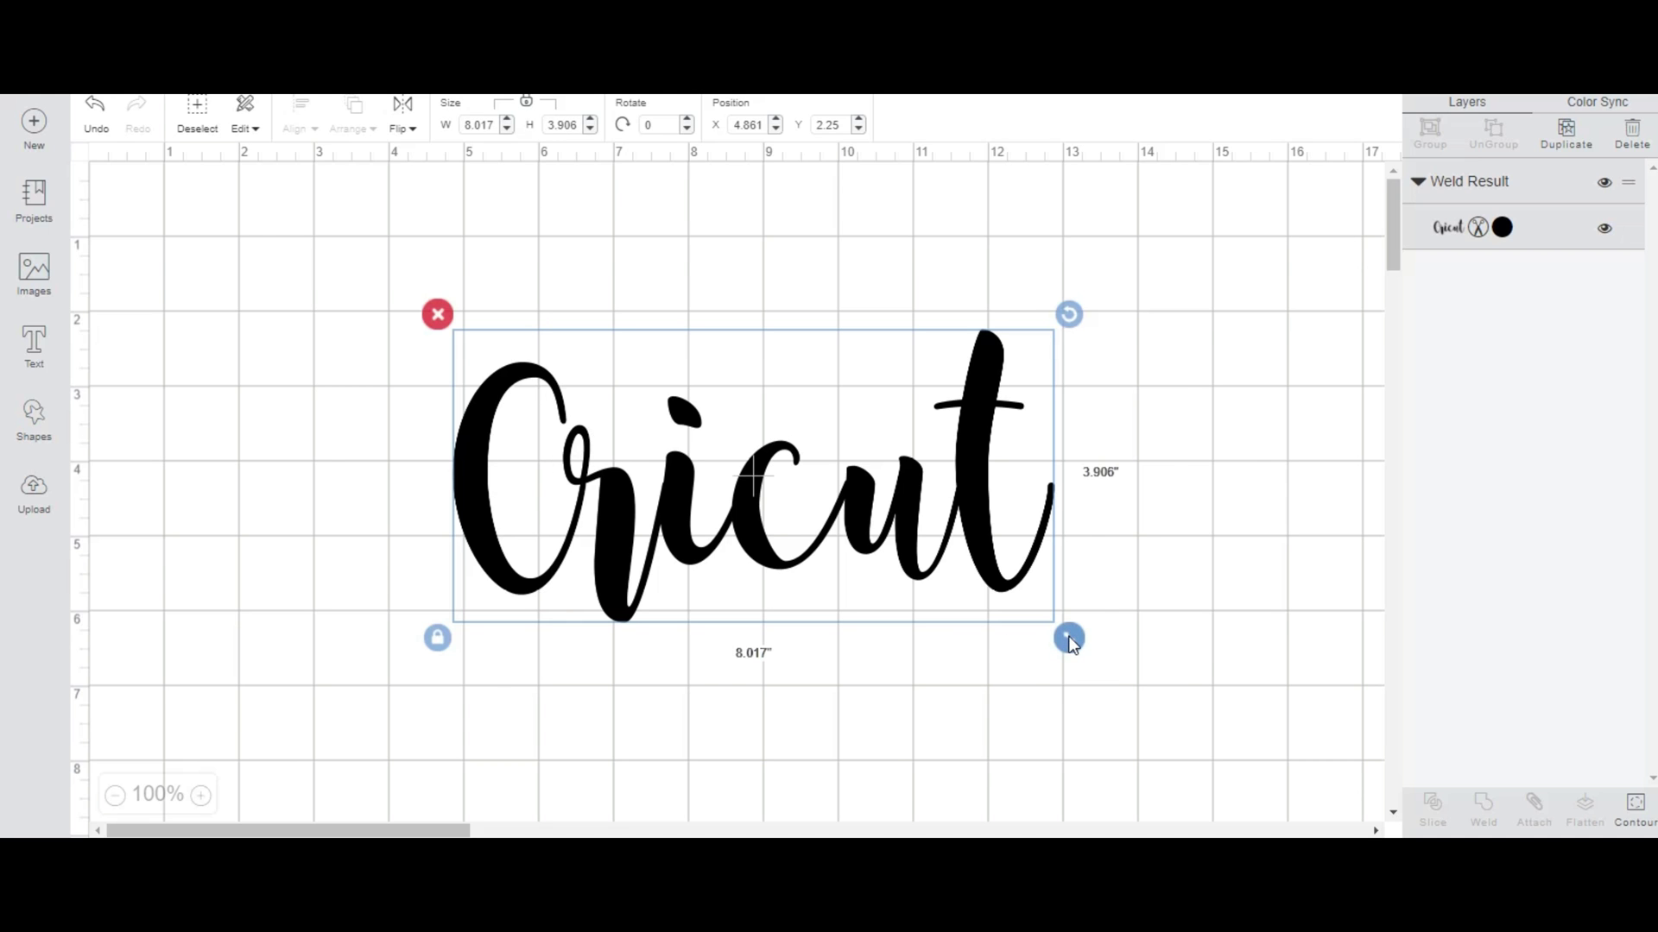
Shrink the welded word from its corner handle to about 3.808 by 1.9 inches.
mouse_move(1070, 641)
mouse_down()
mouse_move(1376, 787)
mouse_move(756, 483)
mouse_up()
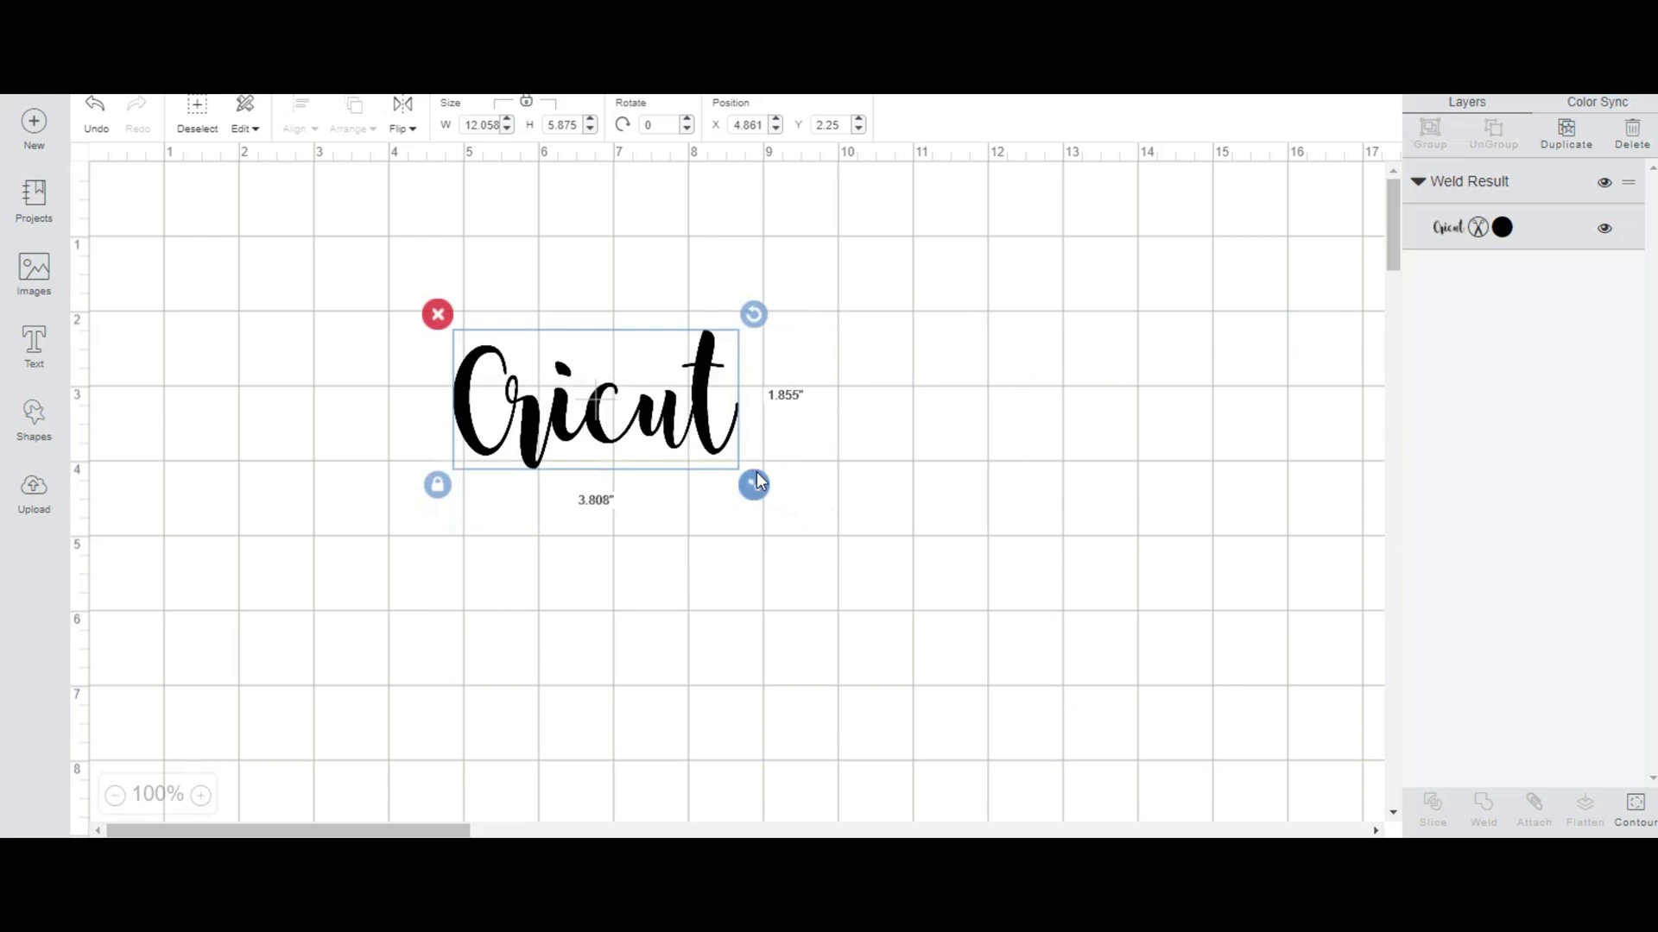